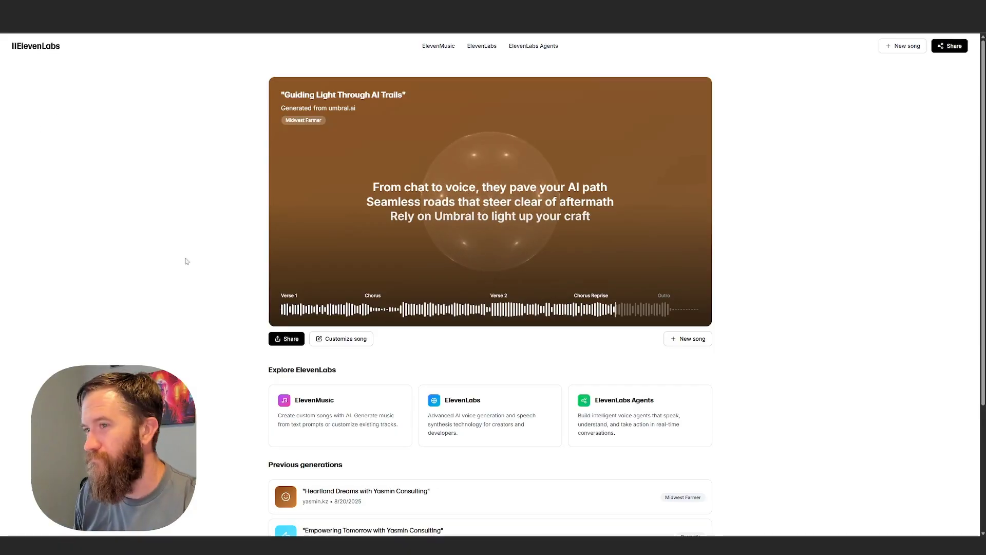
Pause the "Guiding Light Through AI Trails" song and go to the website-to-music jingle maker.
click(282, 284)
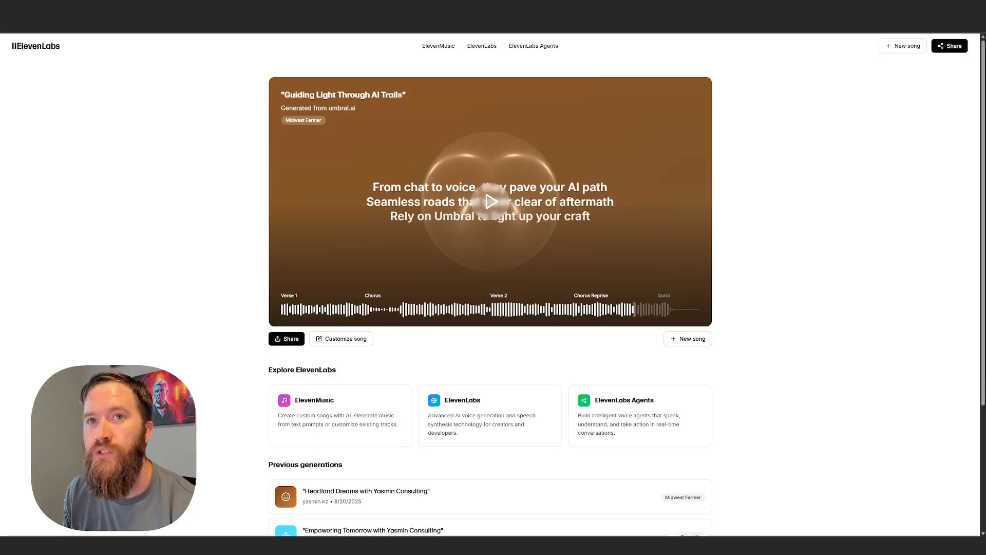
click(128, 33)
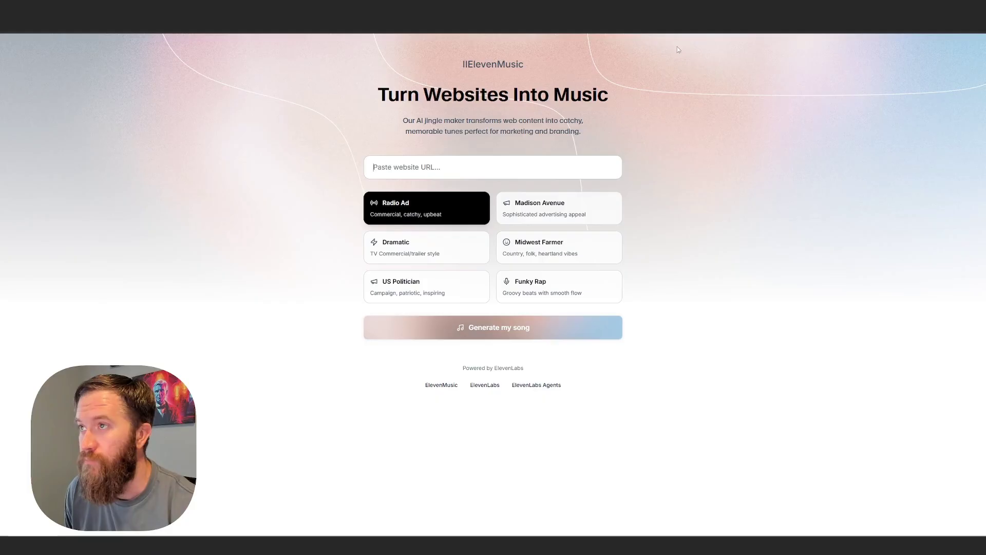
Bring up the Mr. Electric of Virginia Beach website, declining the huddle invitation and dismissing its notification.
key(ctrl+Tab)
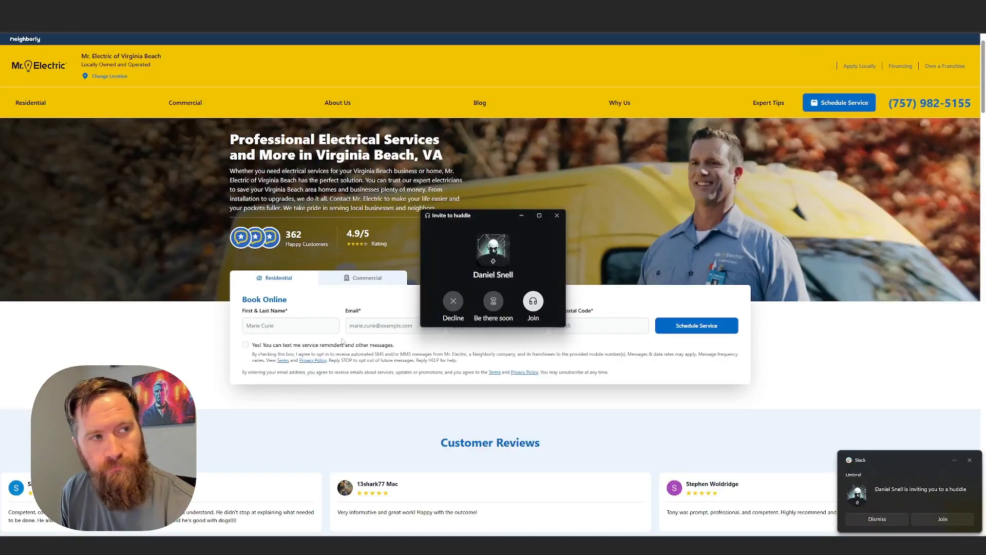
click(456, 304)
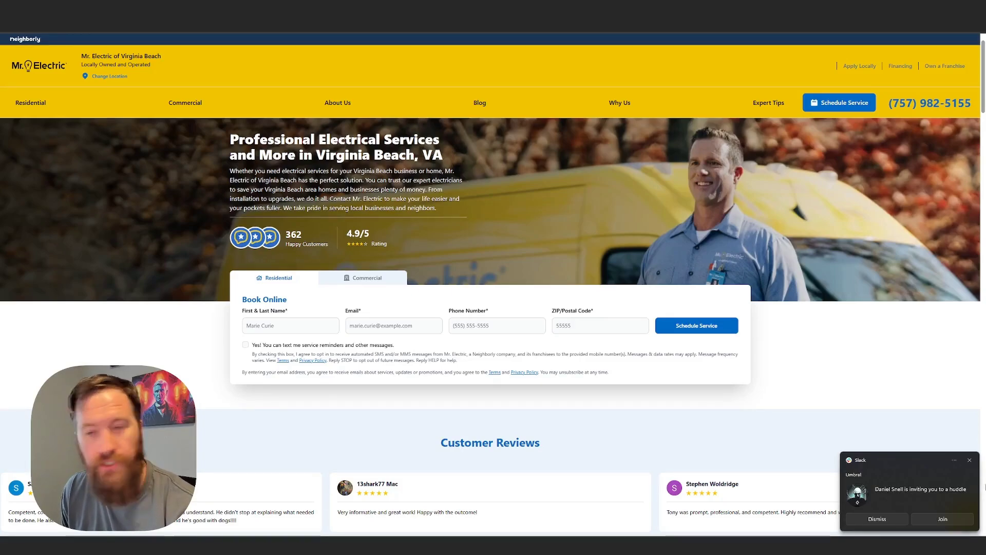
click(970, 461)
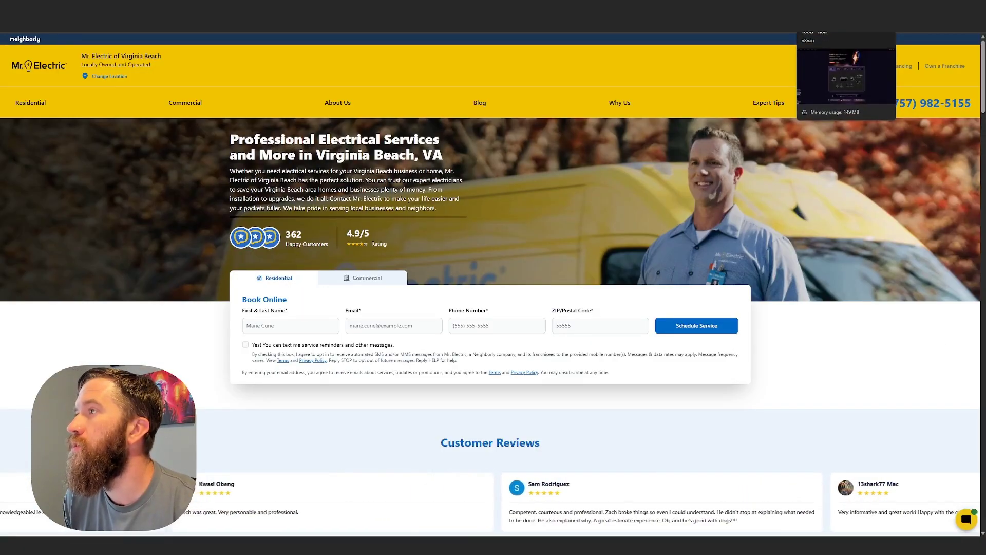
click(913, 20)
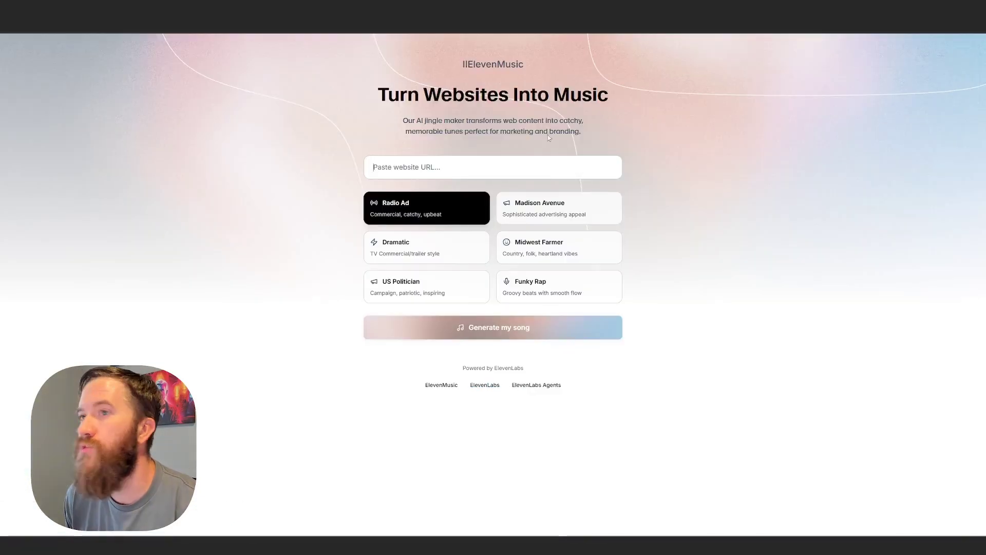
text(https://mrelectric.com/virginia-beach)
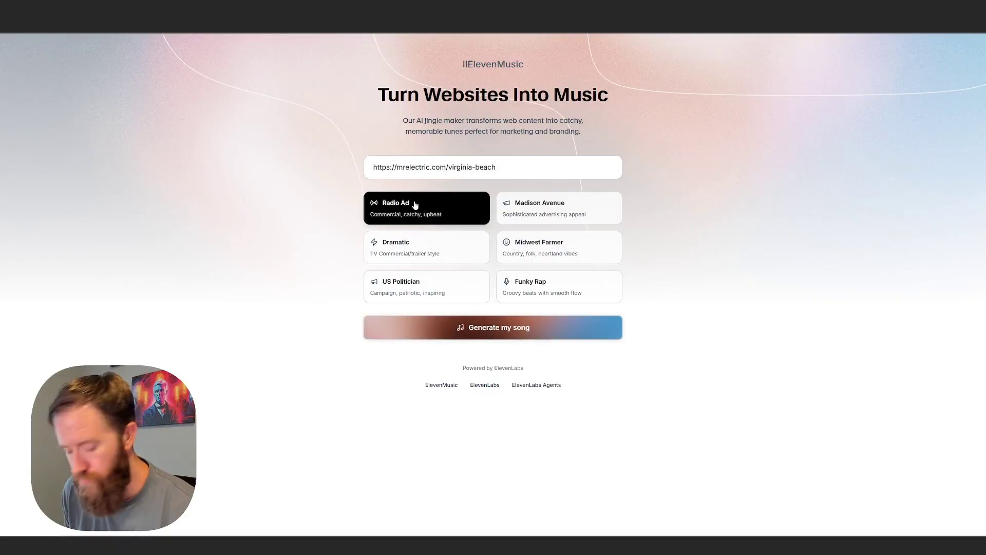
click(478, 328)
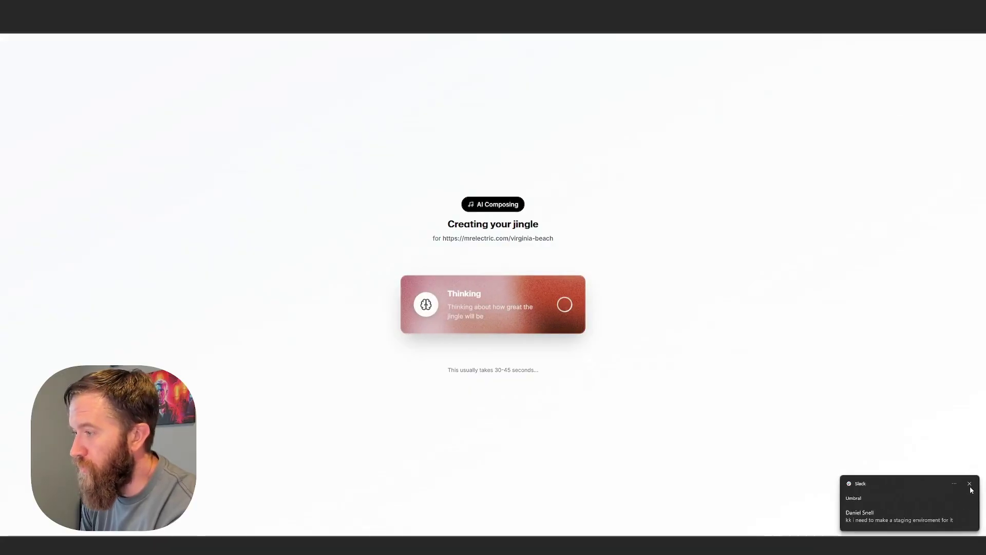
click(970, 485)
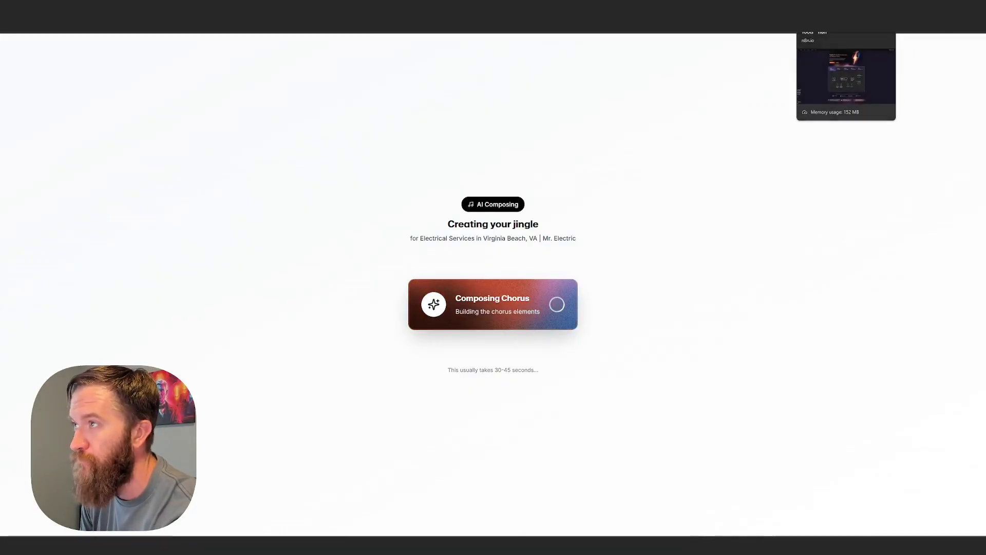
Look over the n8n homepage, the 11labs Music Generation workflow and the Firecrawl homepage while the jingle is composed.
click(816, 18)
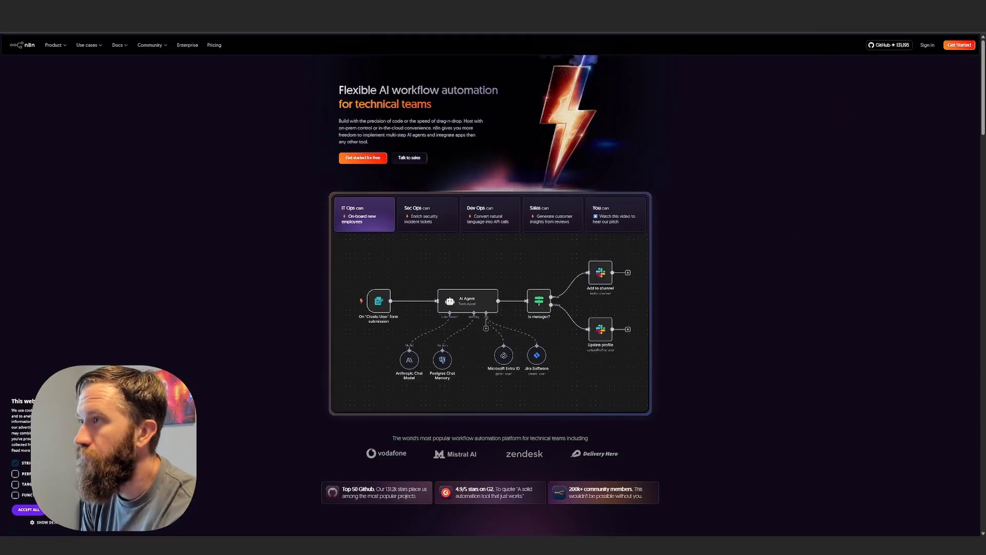
click(853, 23)
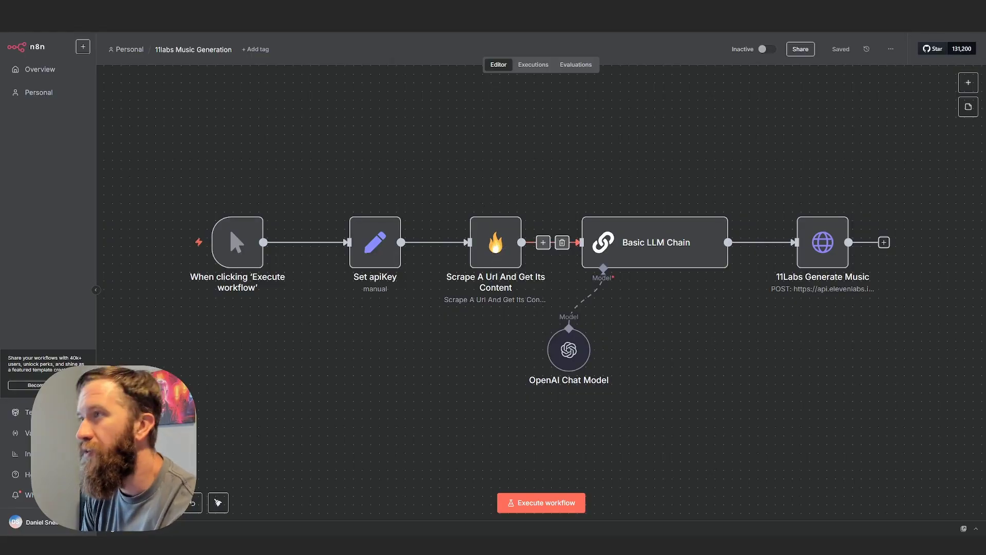
click(873, 23)
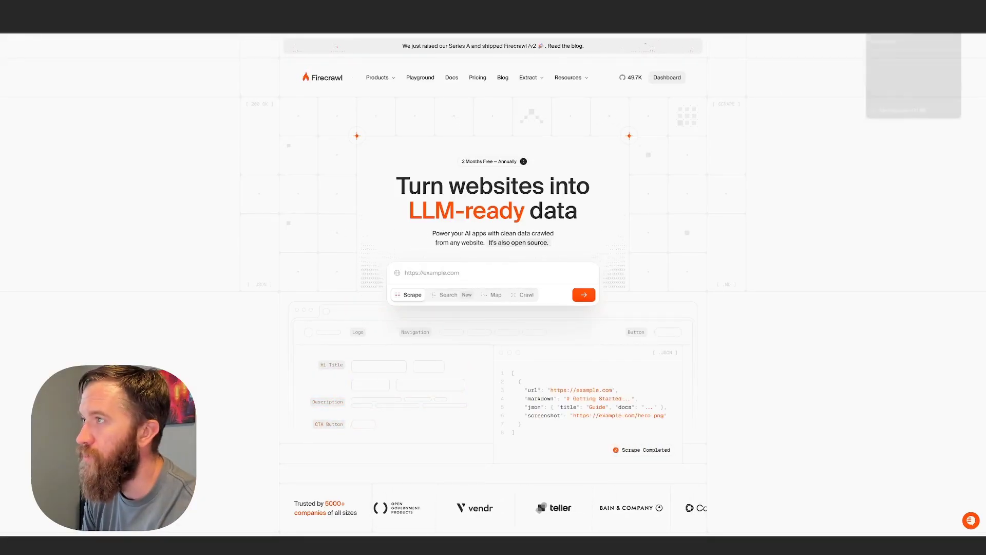
click(909, 32)
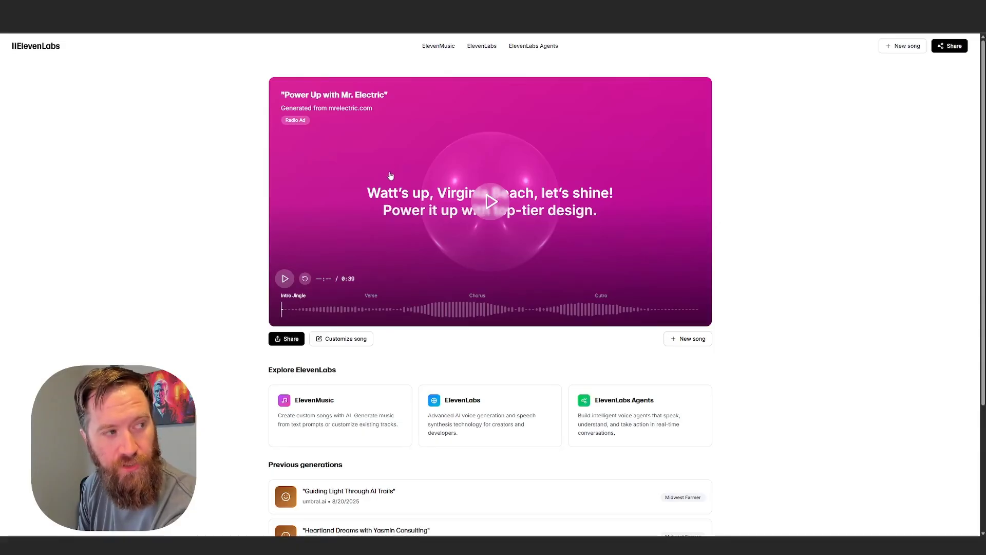
Play the opening of the "Power Up with Mr. Electric" jingle, pause it, and skim the Mr. Electric website's content.
click(490, 203)
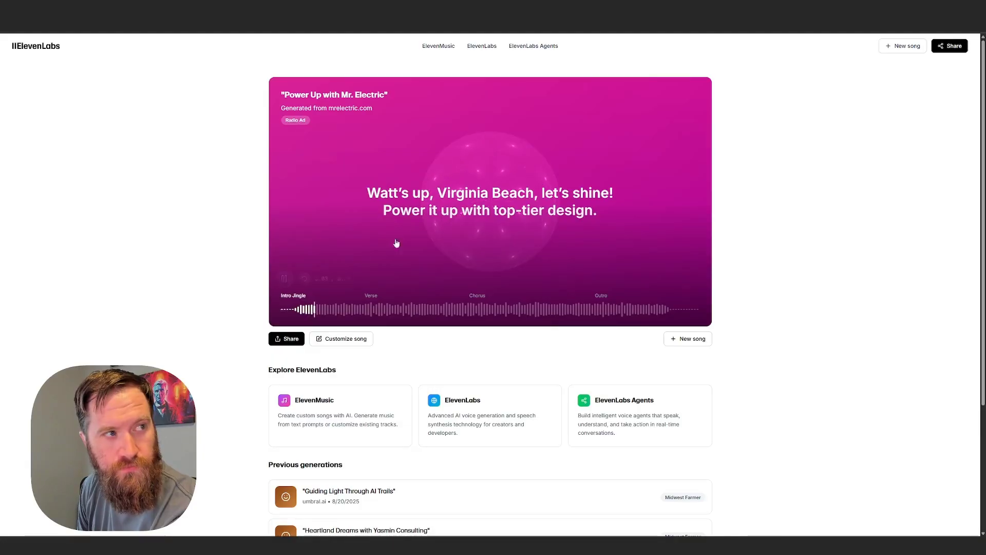
mouse_move(471, 210)
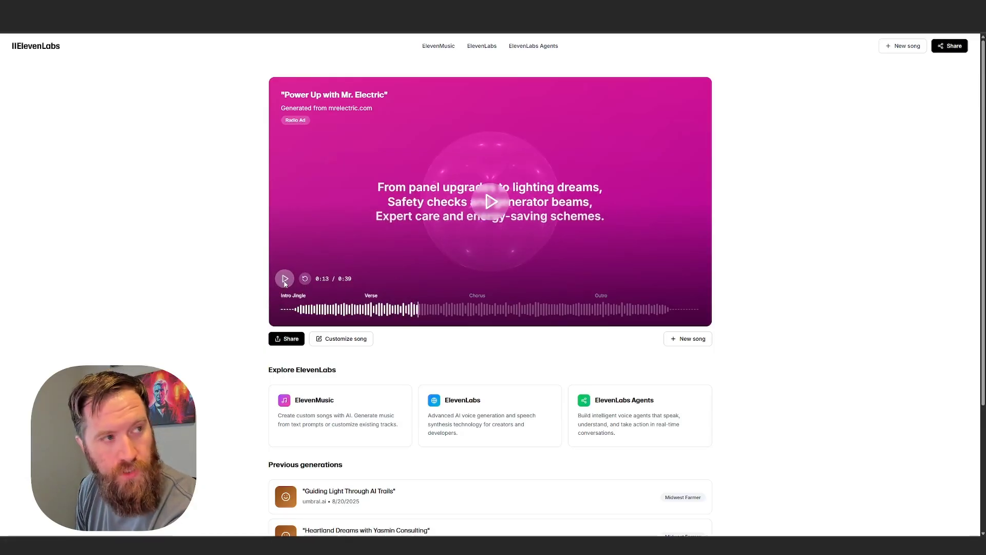
click(284, 280)
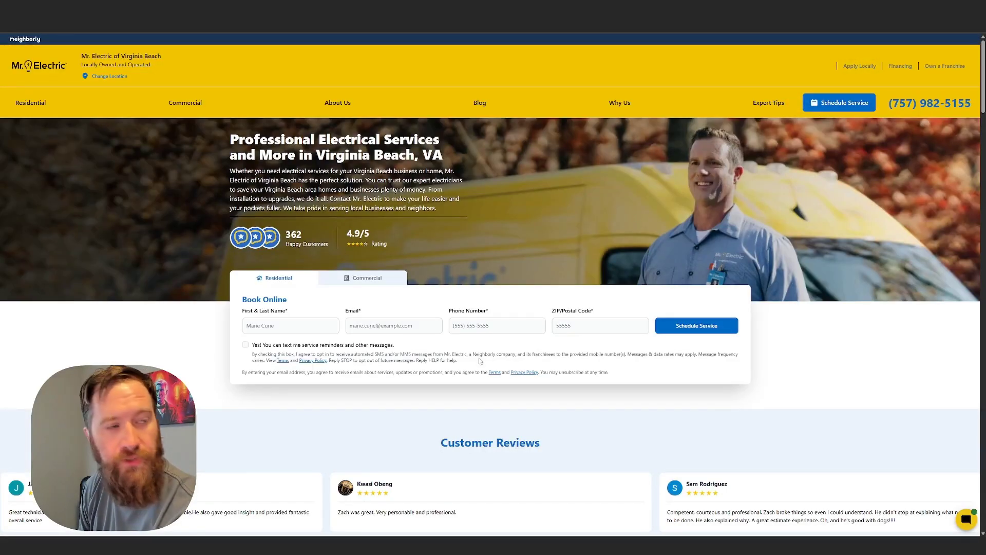
scroll(467, 363, down, 20)
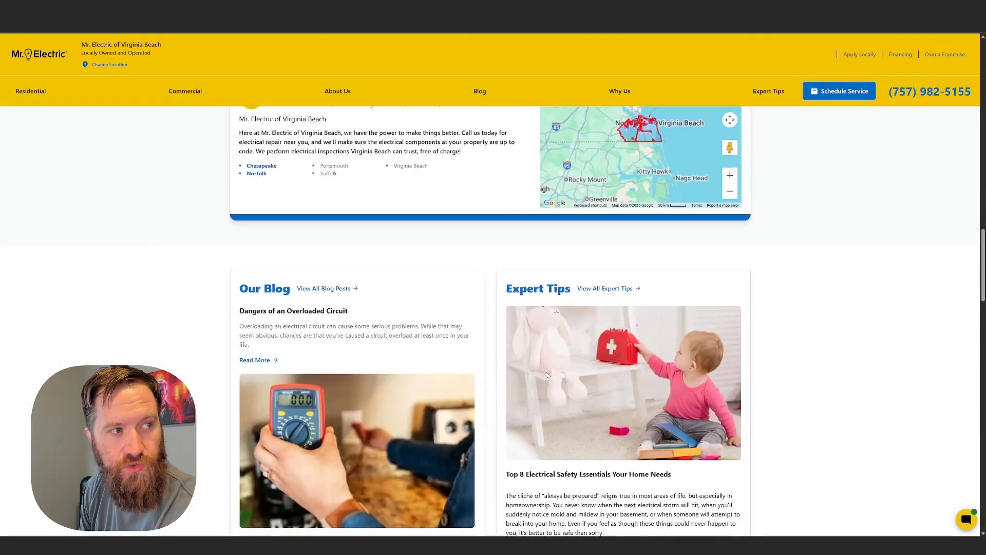
scroll(557, 410, up, 20)
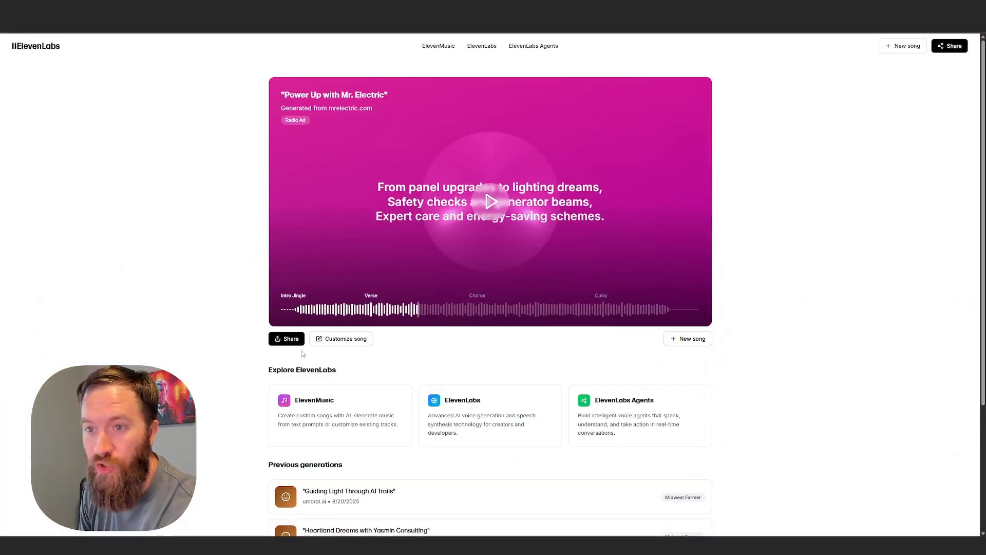
Review the 11labs Music Generation workflow in n8n and the Stream music page of the ElevenLabs API reference.
mouse_move(827, 23)
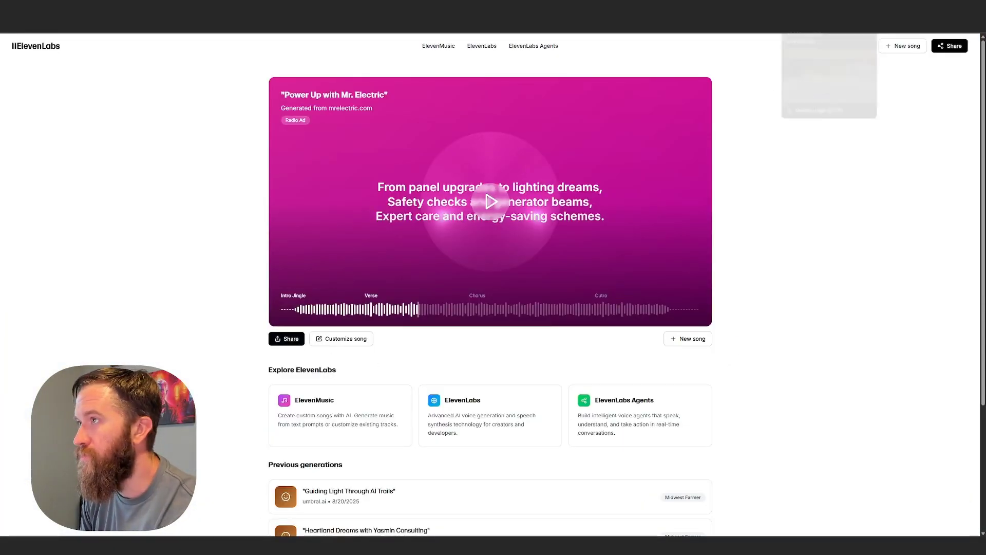
click(827, 23)
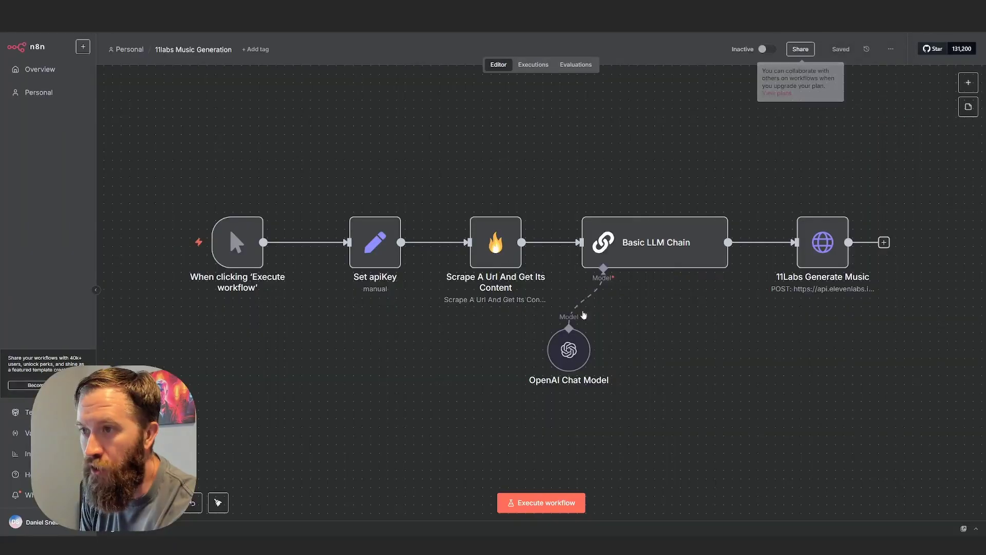
mouse_move(244, 250)
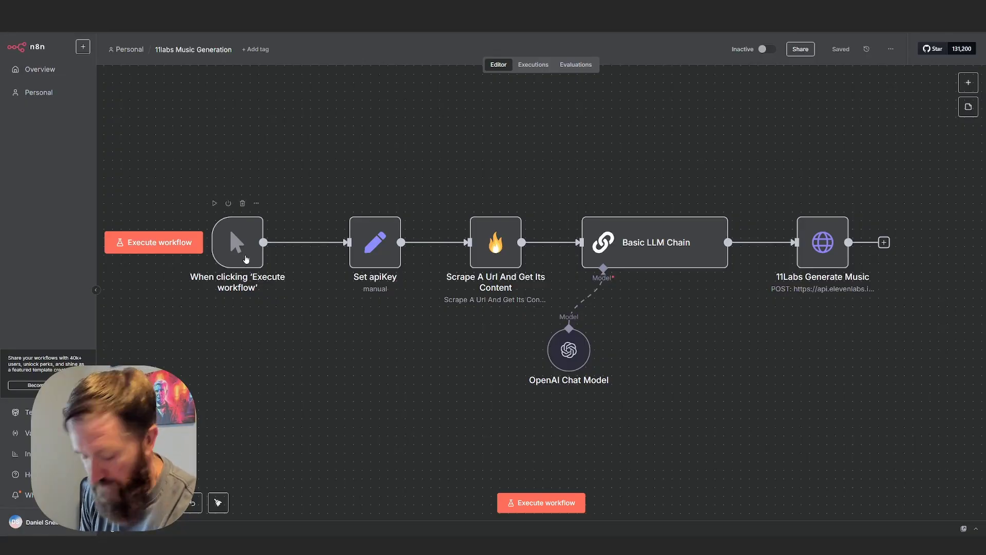
scroll(315, 330, left, 1)
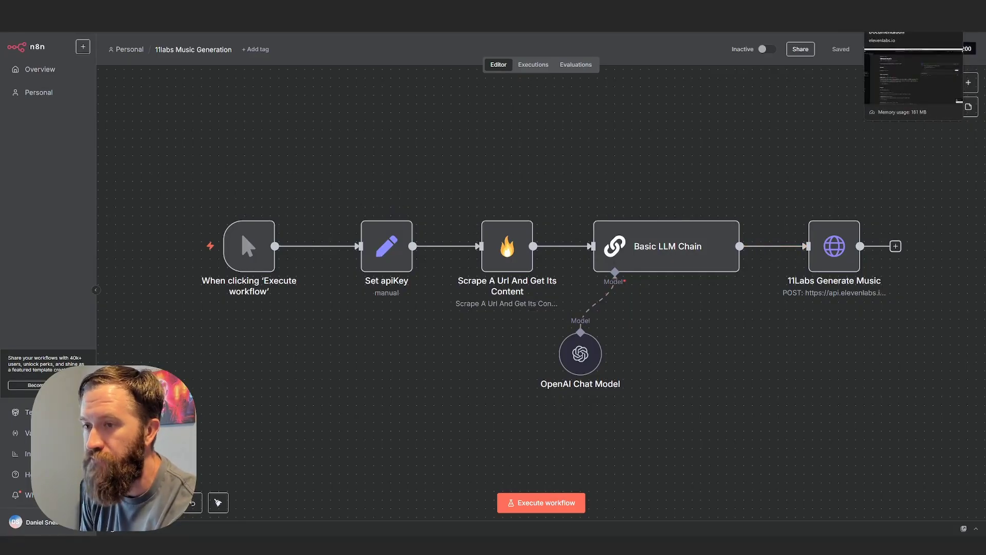
click(903, 18)
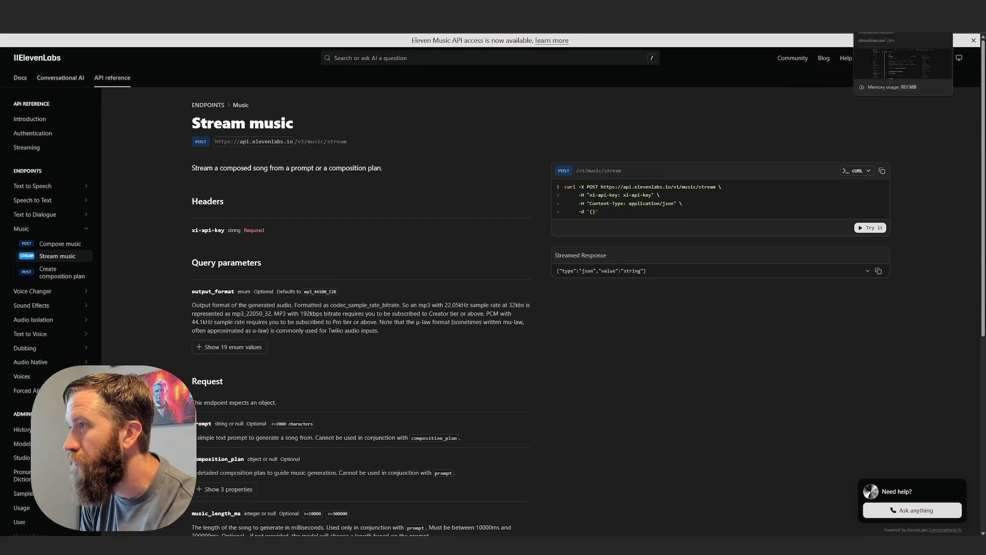
Open elevenlabs.io in a new browser tab and log in to the ElevenLabs account.
key(ctrl+t)
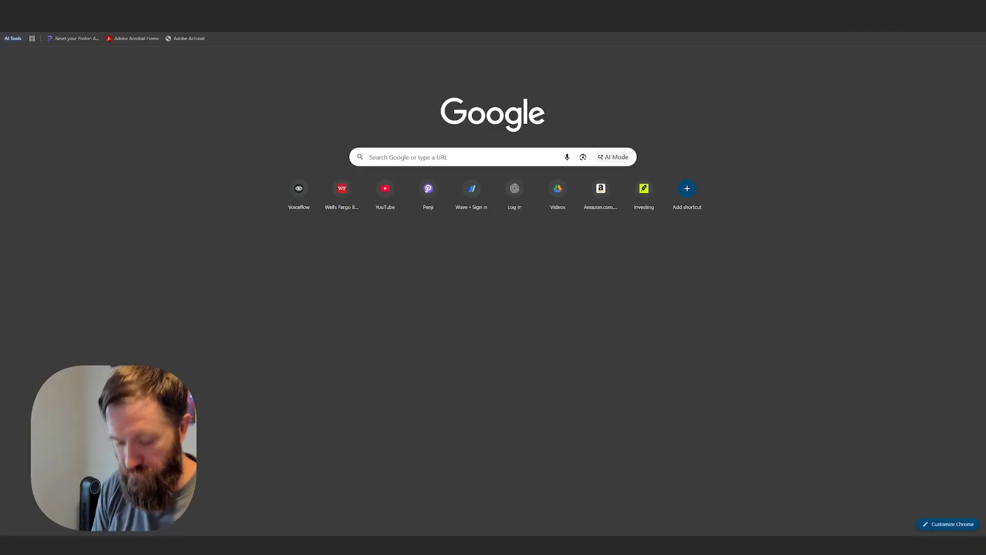
text(elevenlabs.io)
key(Return)
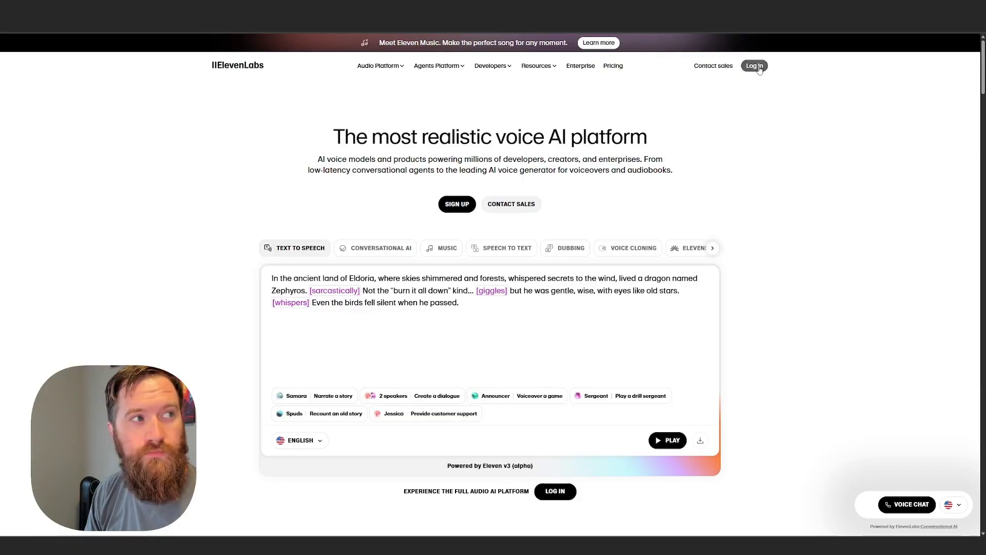
click(755, 66)
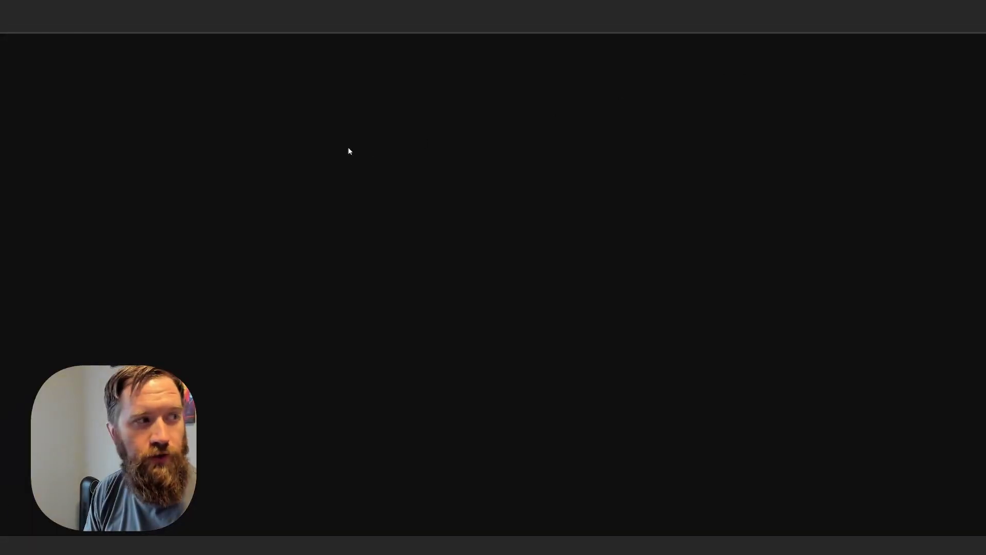
Open the API Keys settings of the ElevenLabs account.
click(67, 64)
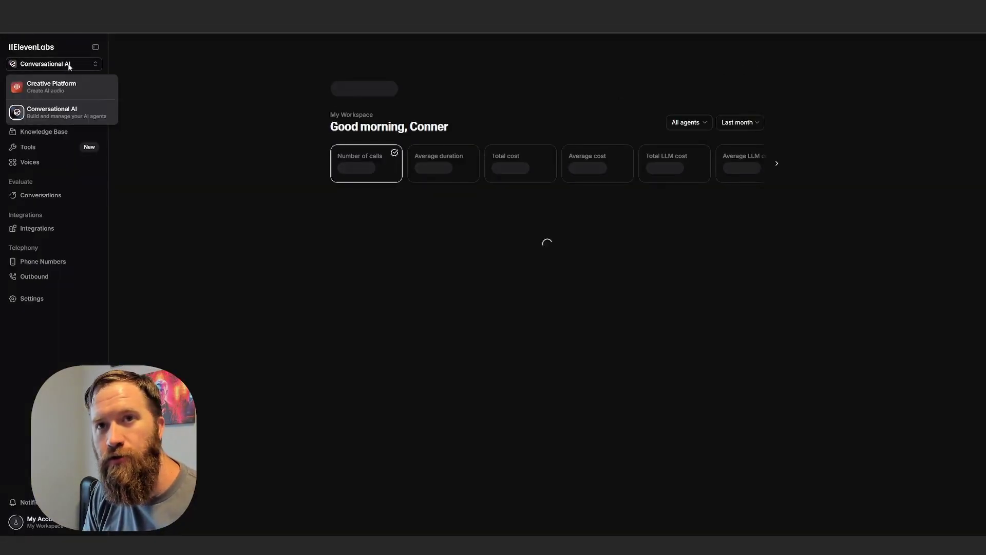
click(53, 358)
click(90, 530)
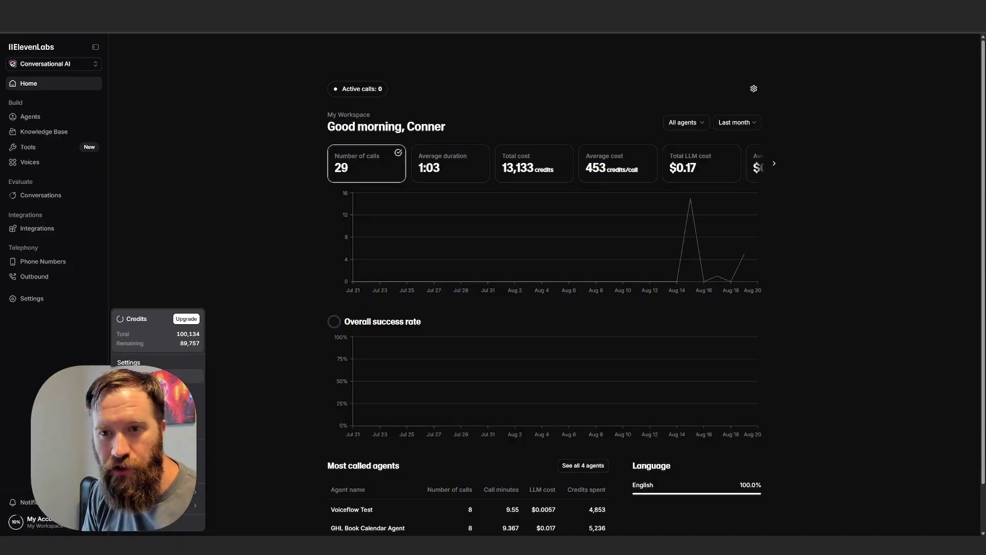
click(143, 391)
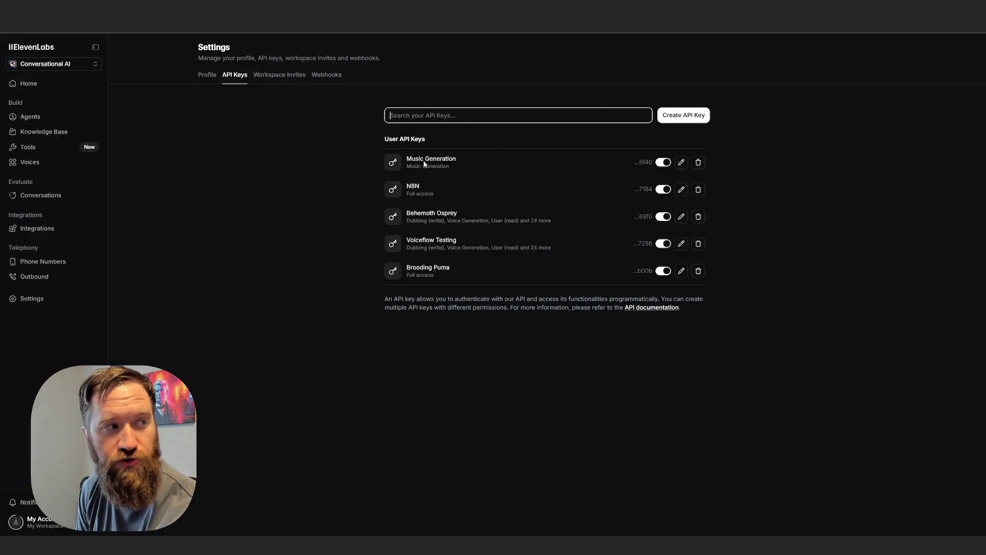
Open the Music Generation API key for editing and examine its access permissions, especially the Music Generation entry.
click(682, 163)
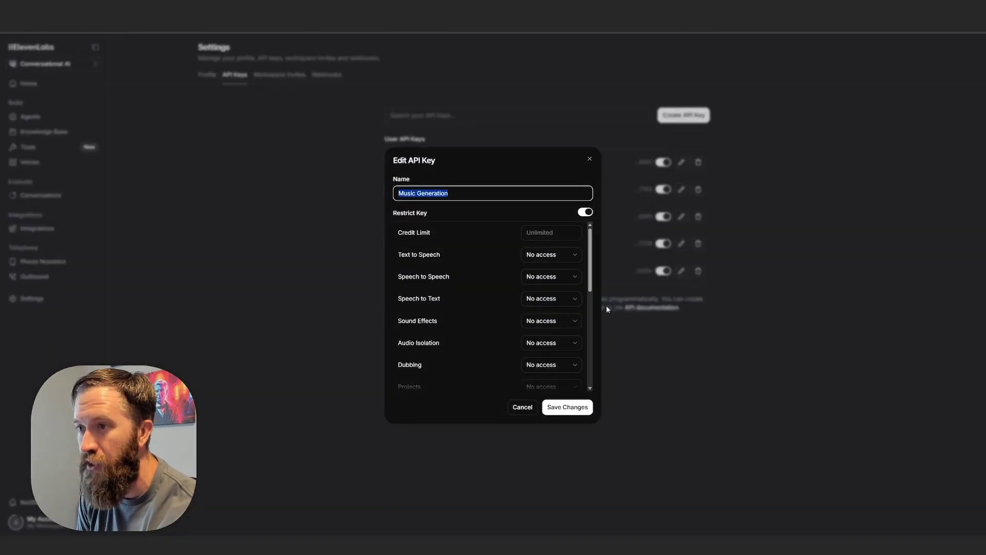
scroll(513, 335, down, 5)
scroll(511, 278, down, 4)
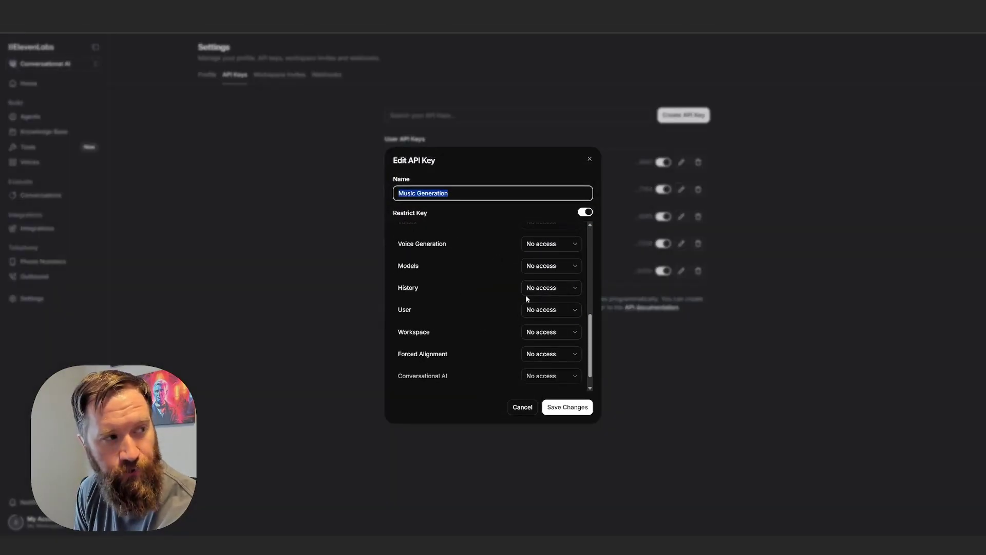
scroll(529, 295, down, 1)
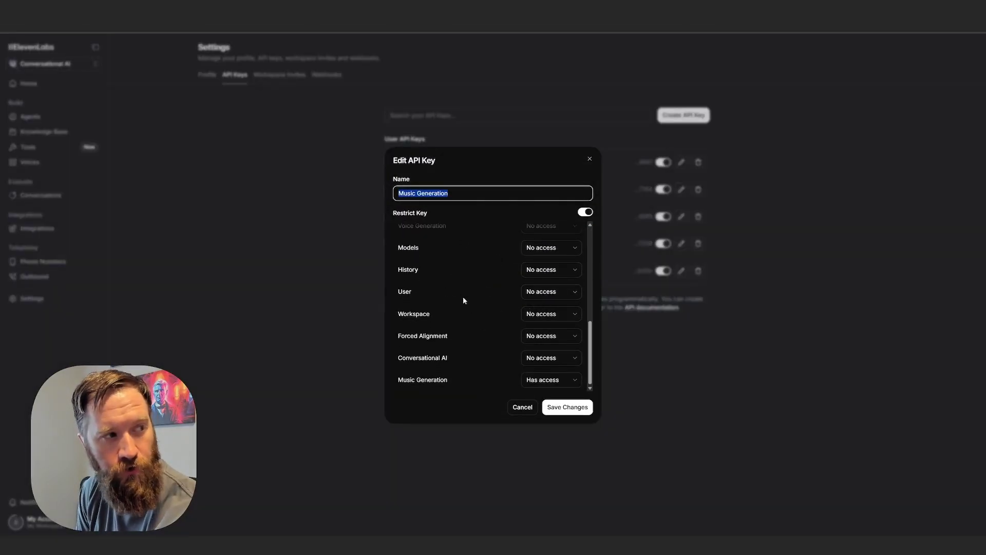
triple_click(442, 383)
click(457, 386)
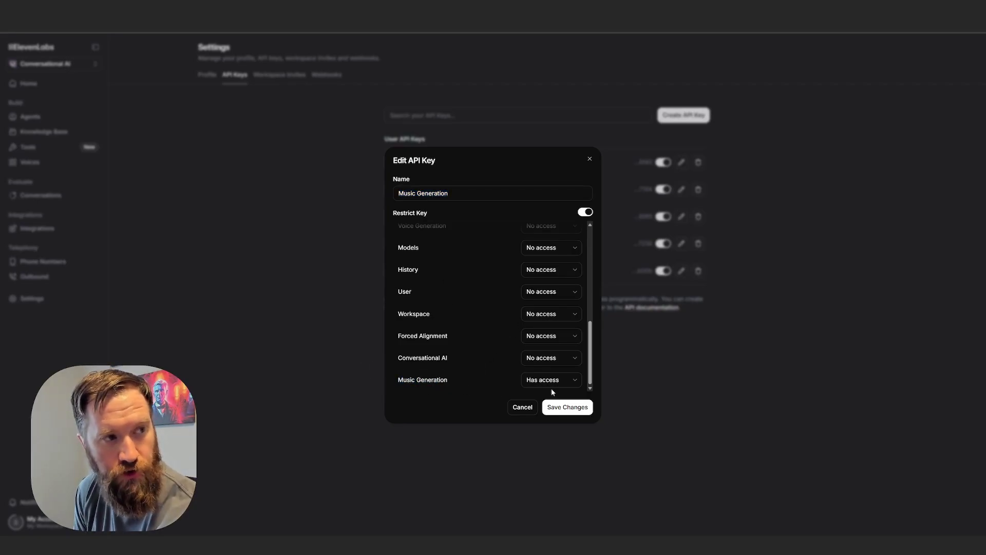
scroll(537, 339, up, 6)
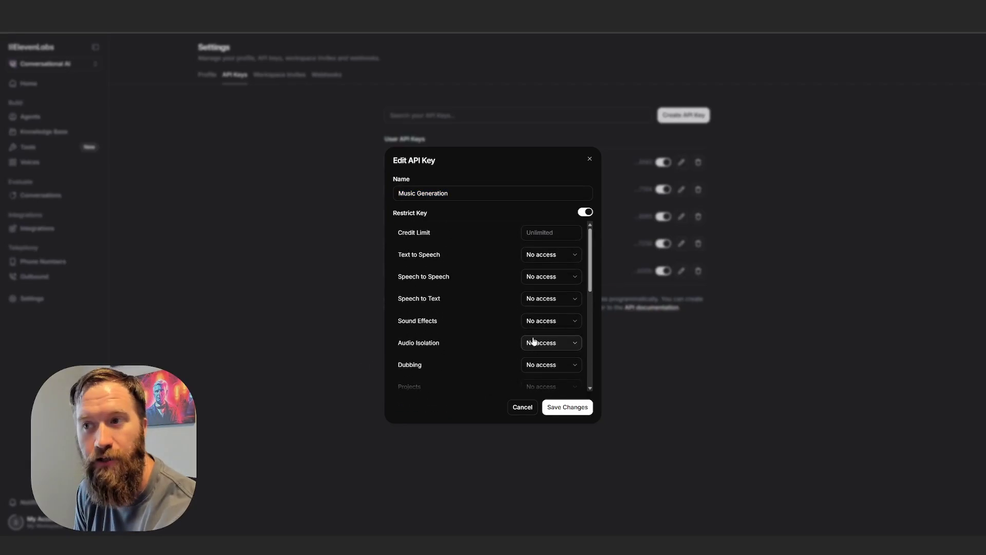
scroll(518, 319, down, 6)
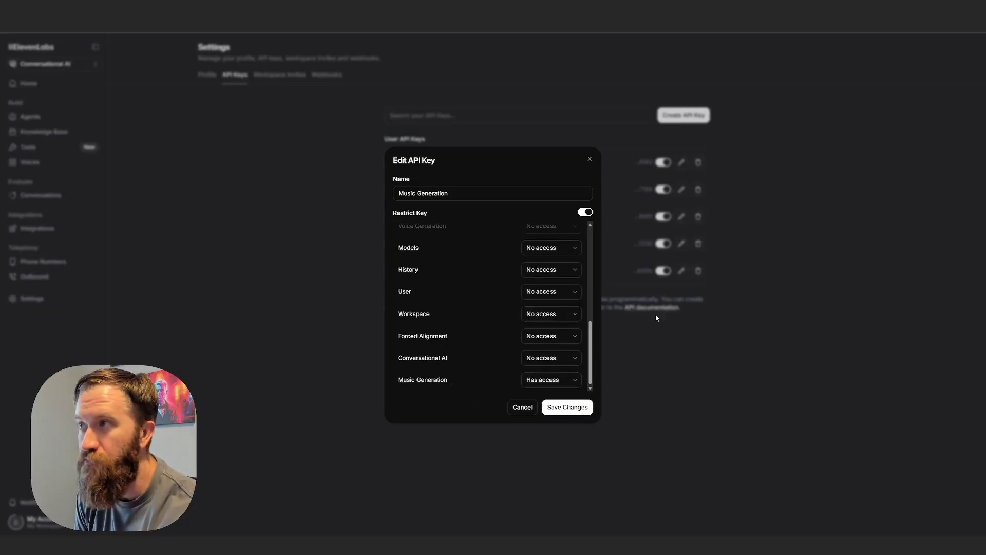
Switch to the 11labs Music Generation workflow in n8n and review the field set in the Set apiKey node.
click(847, 15)
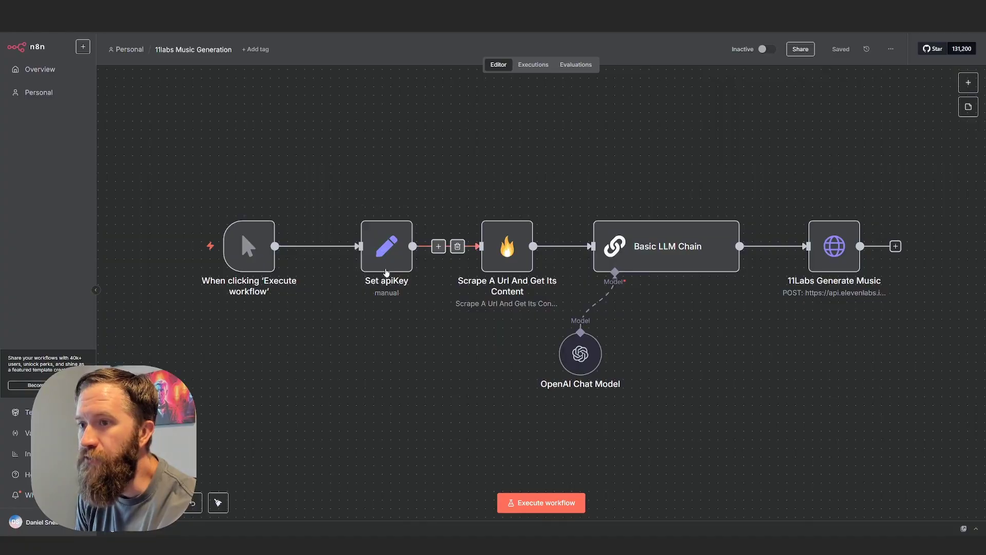
double_click(387, 268)
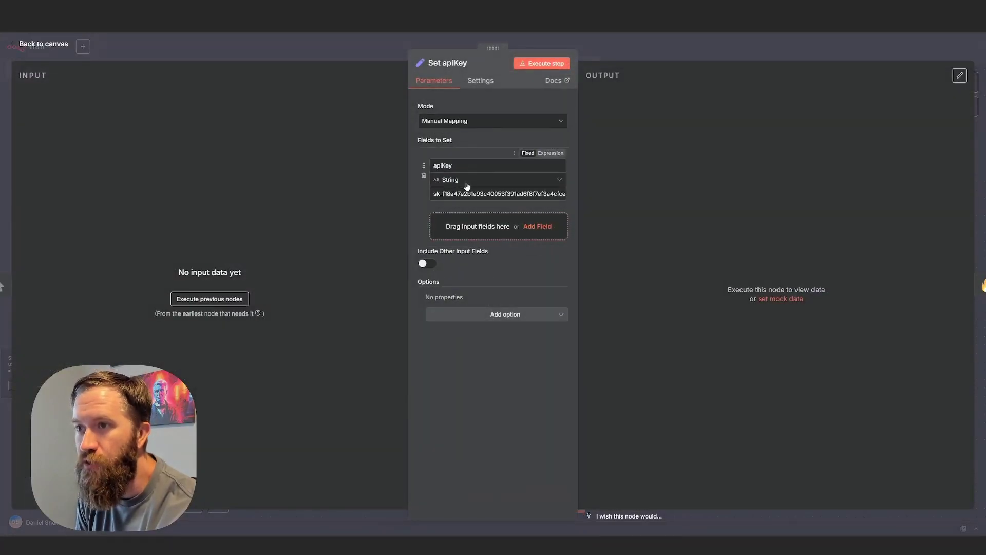
key(Escape)
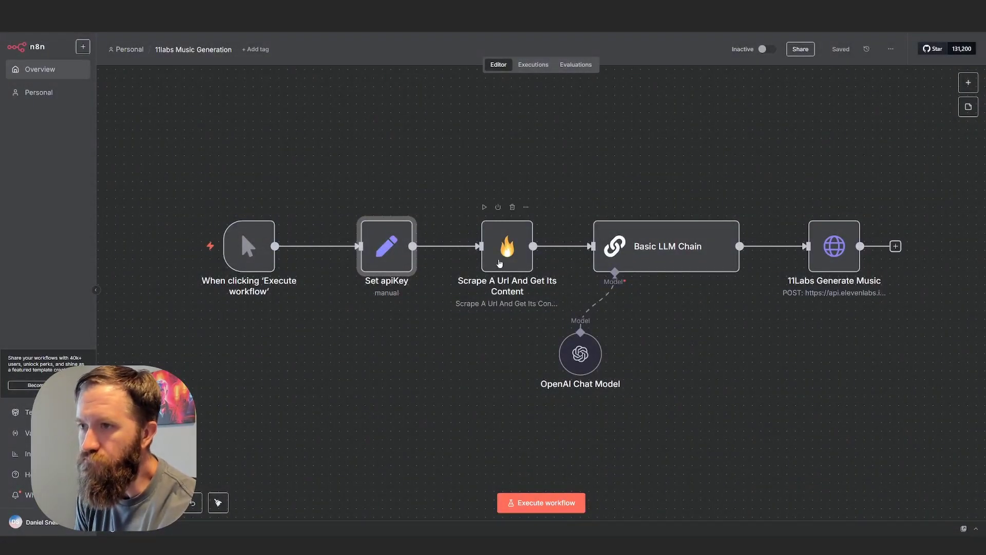
Review the Scrape A Url And Get Its Content node's settings alongside the cURL usage example in Firecrawl's Scrape documentation.
double_click(499, 263)
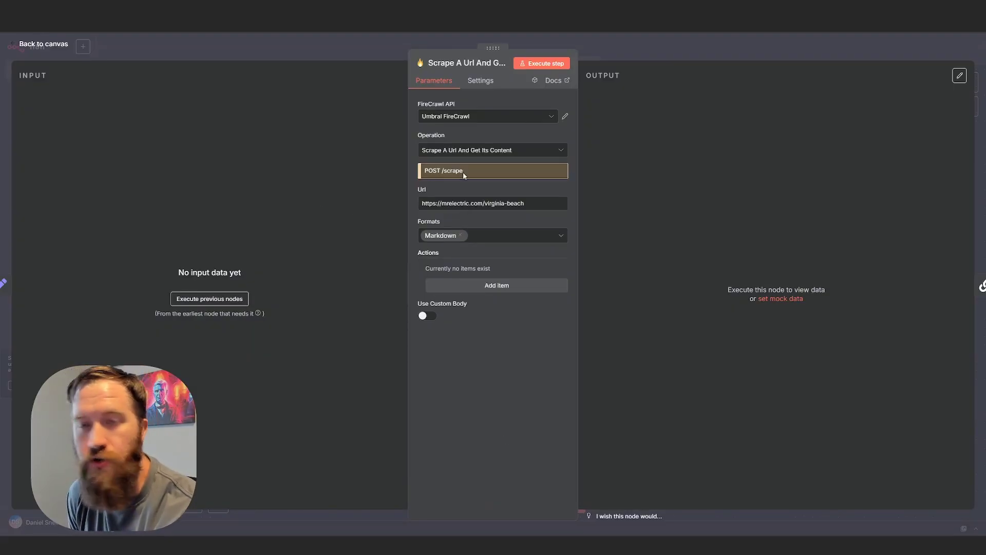
drag(469, 172, 416, 176)
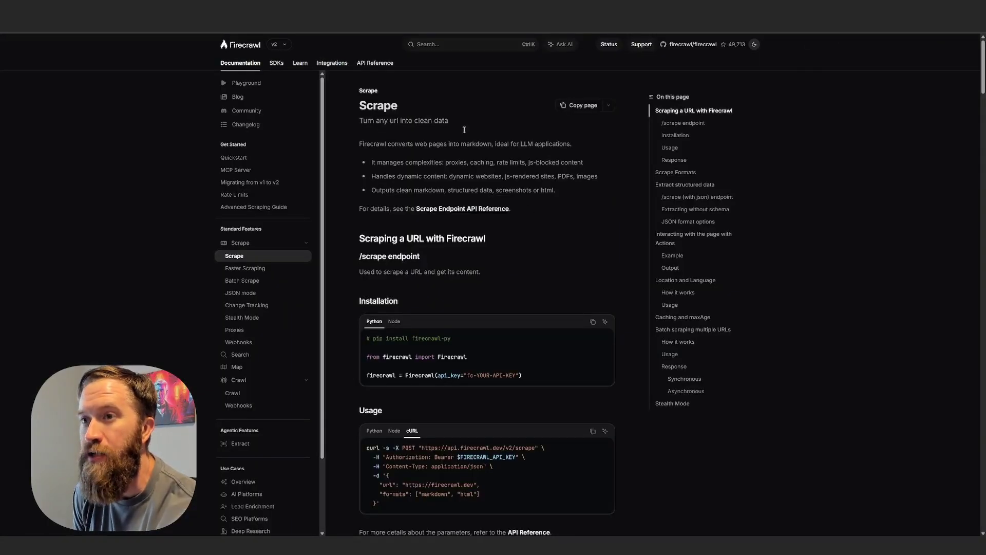
scroll(490, 378, down, 2)
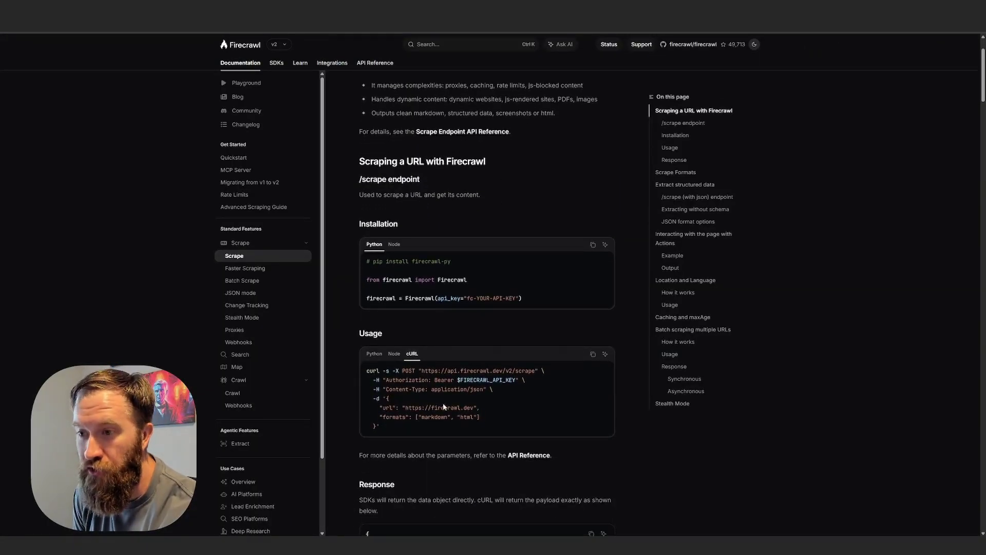
drag(481, 417, 373, 370)
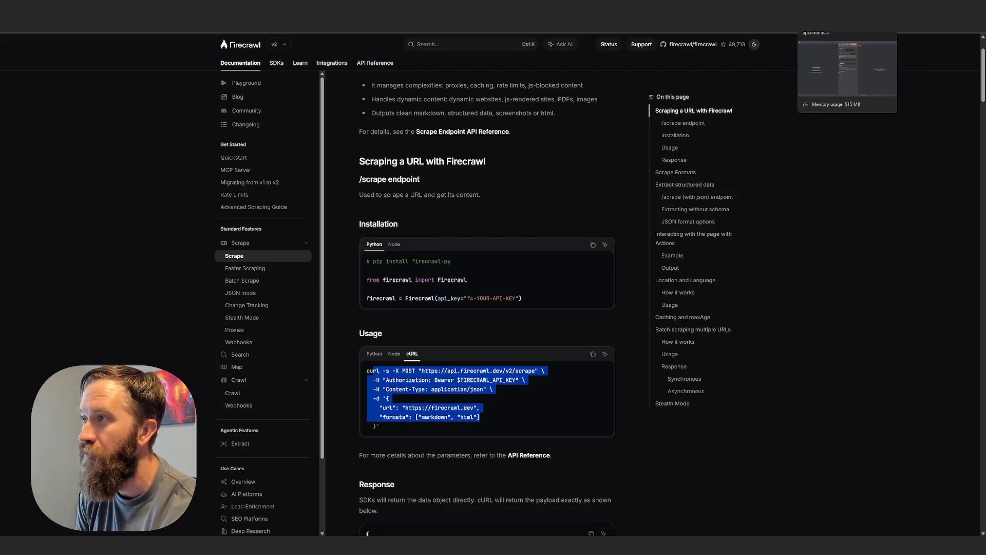
click(846, 21)
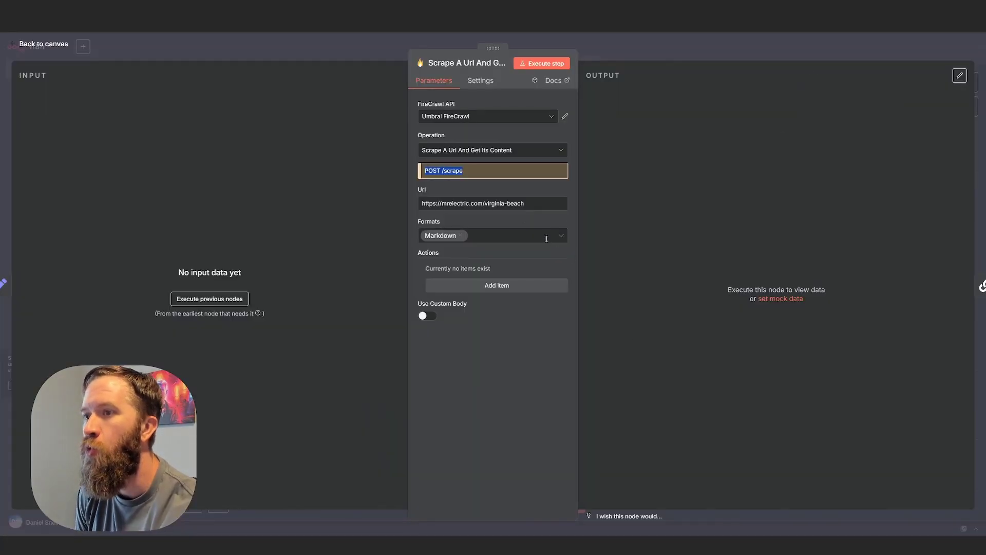
click(61, 43)
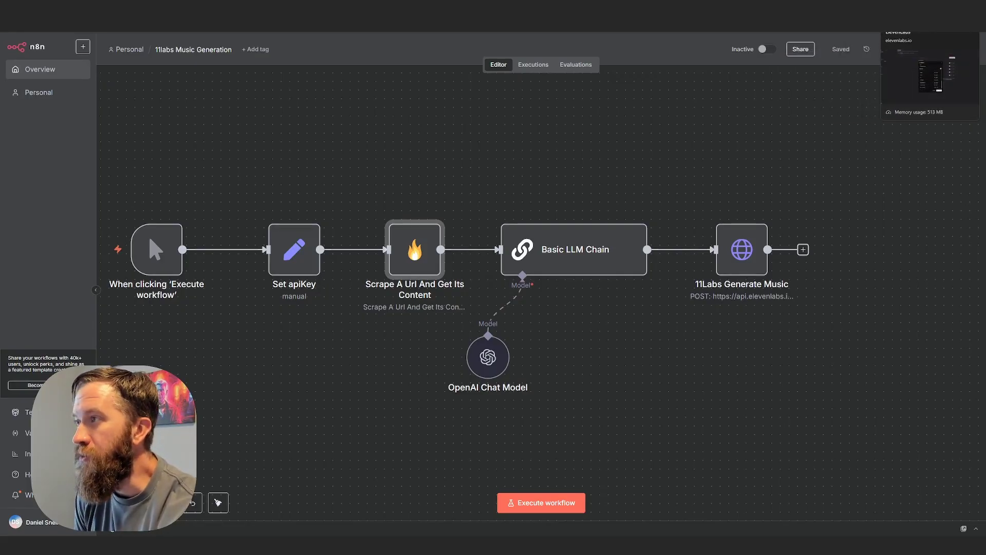
Dismiss the Edit API Key dialog in ElevenLabs and examine the prompt parameter and its character limit in the Stream music reference.
click(925, 15)
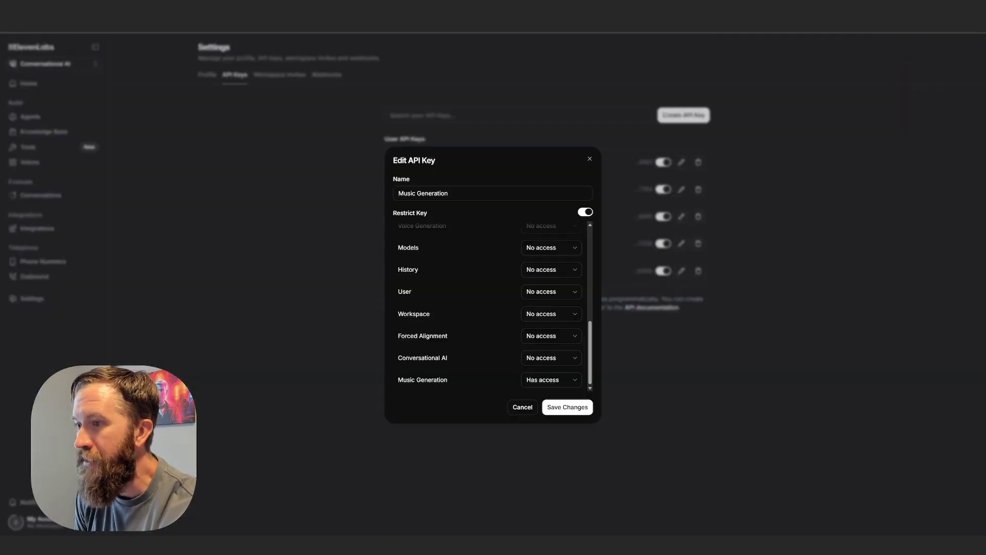
click(760, 439)
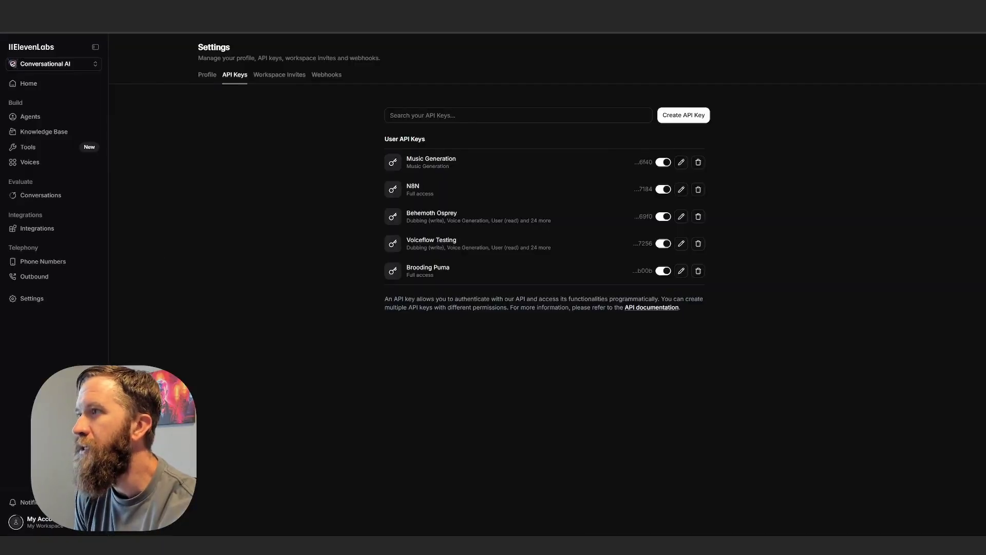
click(883, 15)
scroll(404, 352, down, 2)
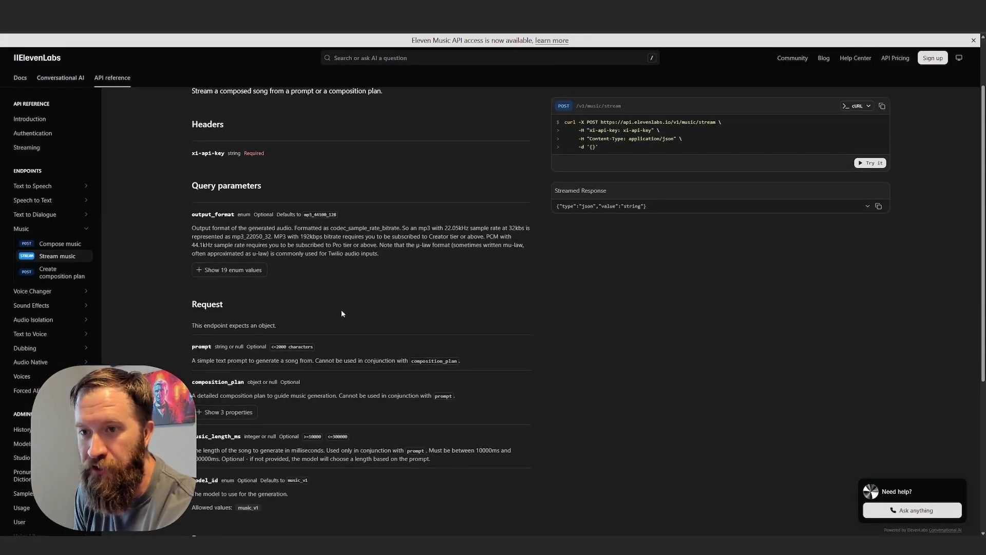
drag(196, 360, 498, 364)
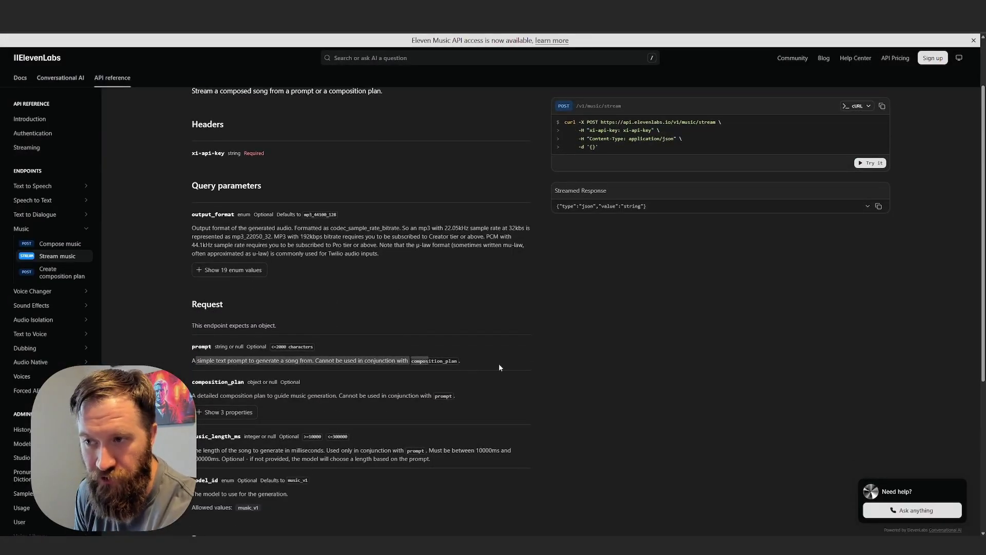
click(230, 364)
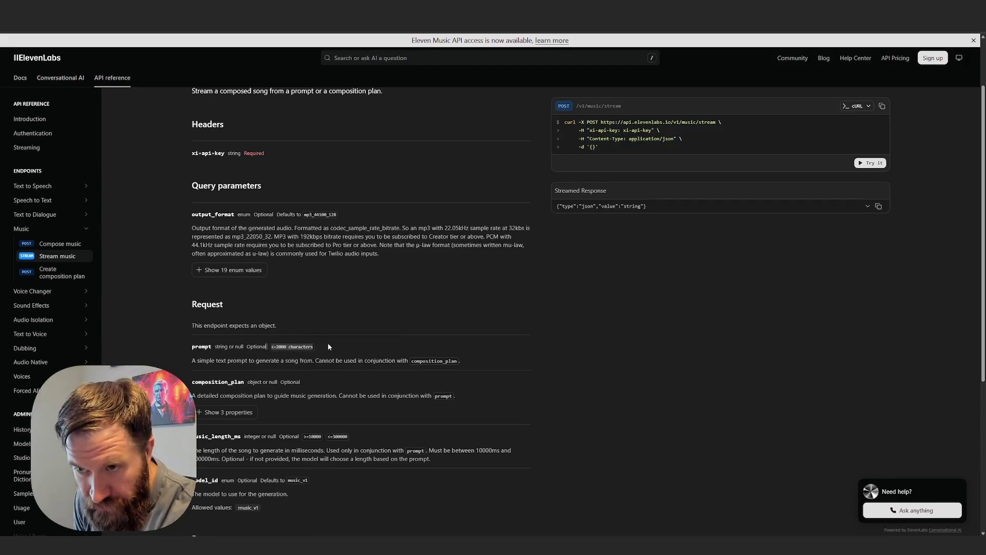
drag(319, 347, 269, 347)
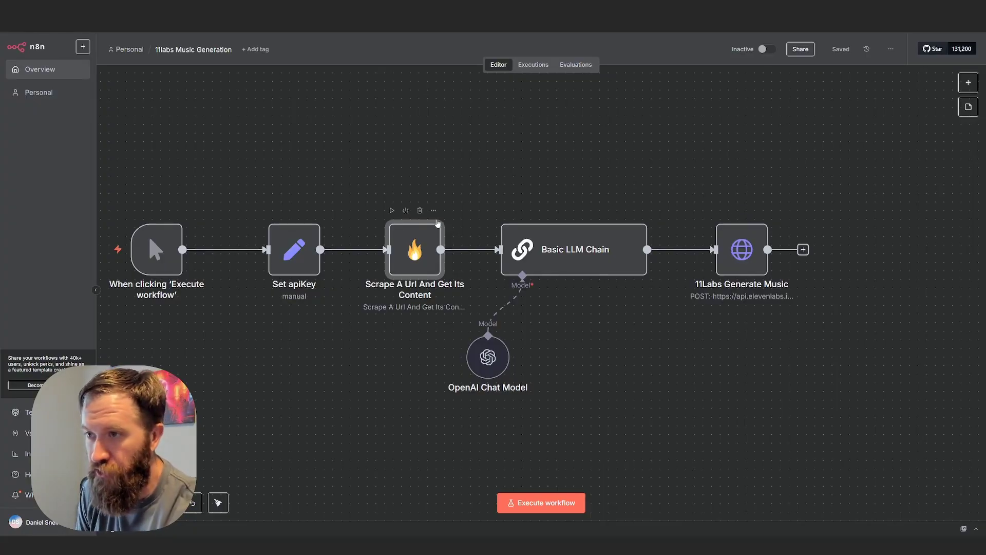
Open the Basic LLM Chain node's prompt in the expanded editor and examine its instructions, markdown expression and output length rule.
double_click(584, 254)
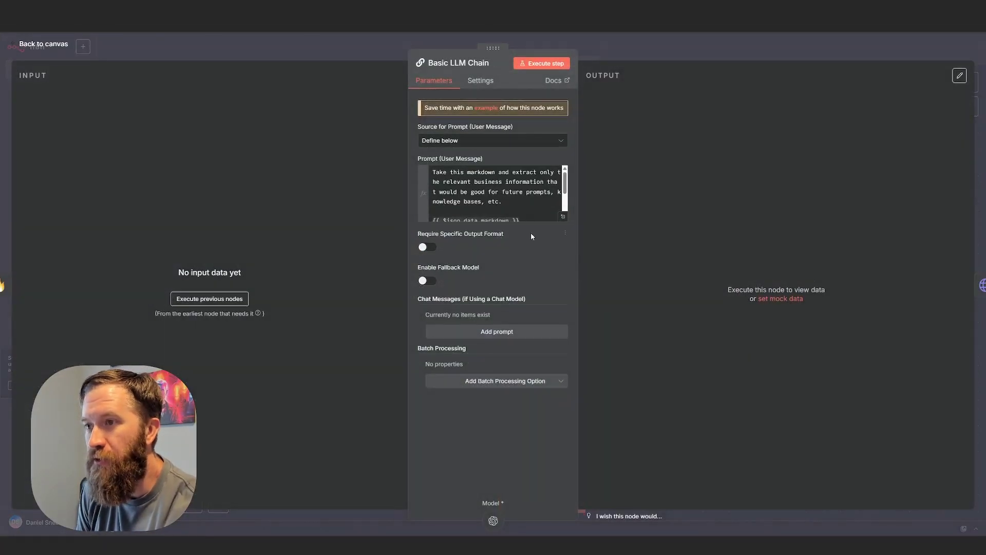
click(563, 215)
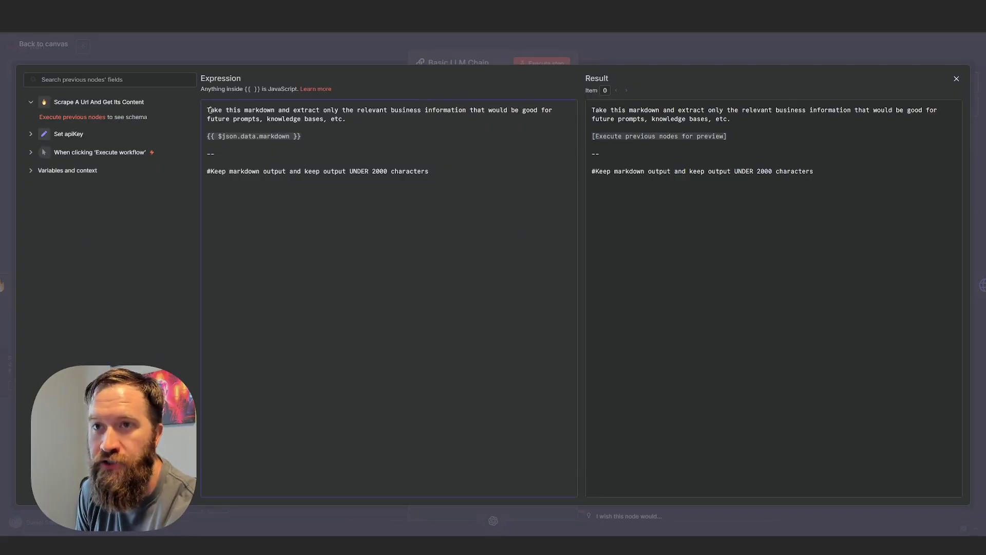
mouse_move(208, 110)
mouse_down()
mouse_move(356, 117)
mouse_move(207, 110)
mouse_up()
click(403, 117)
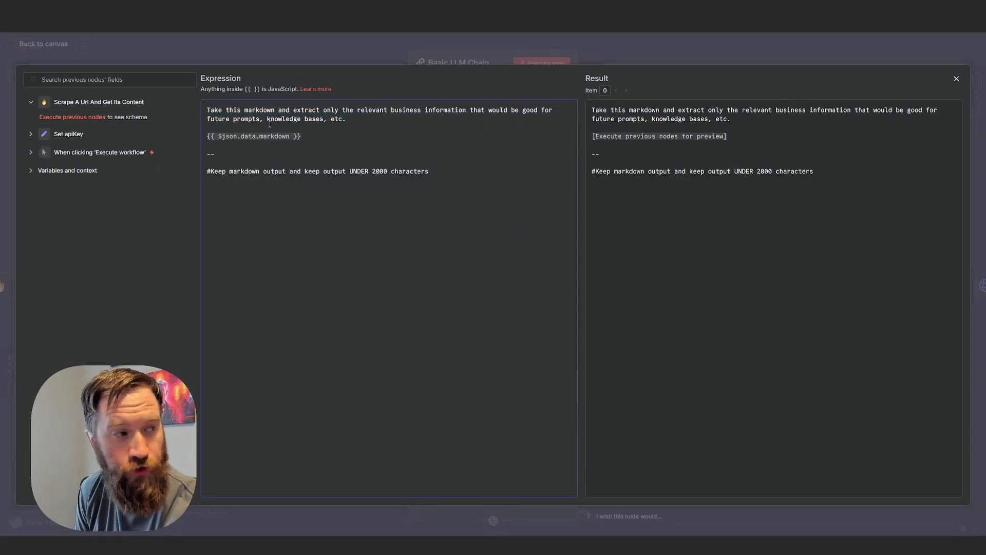
drag(319, 140, 209, 141)
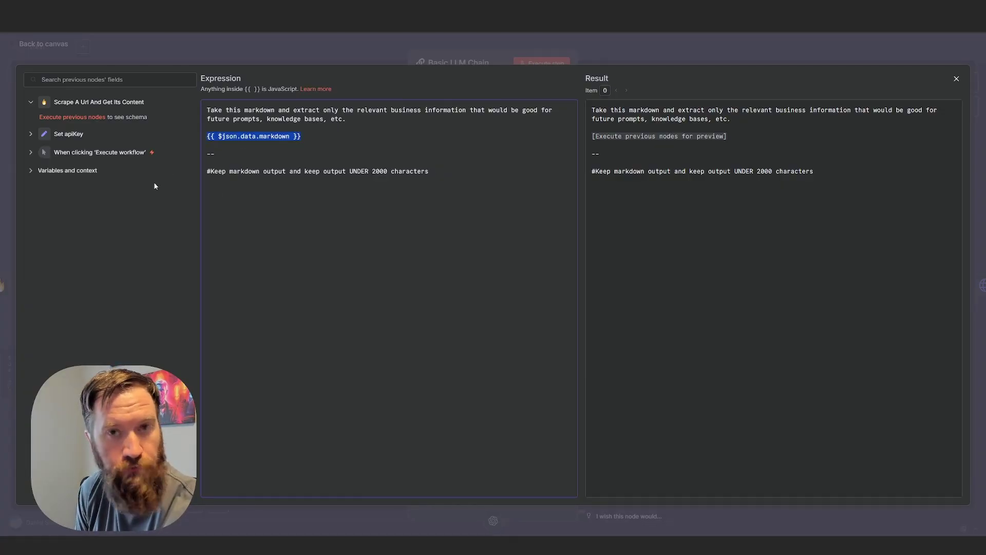
click(223, 151)
drag(320, 138, 190, 144)
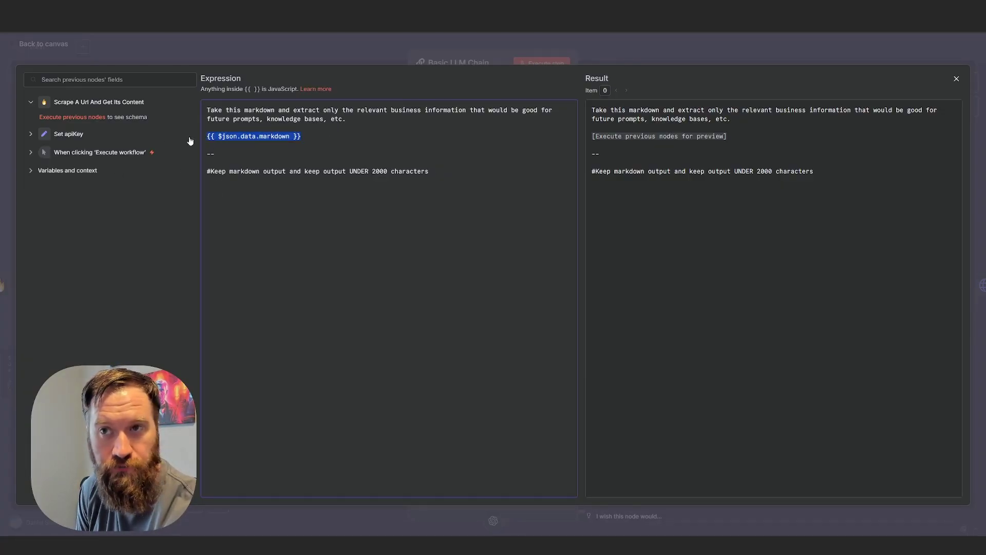
drag(418, 184, 196, 173)
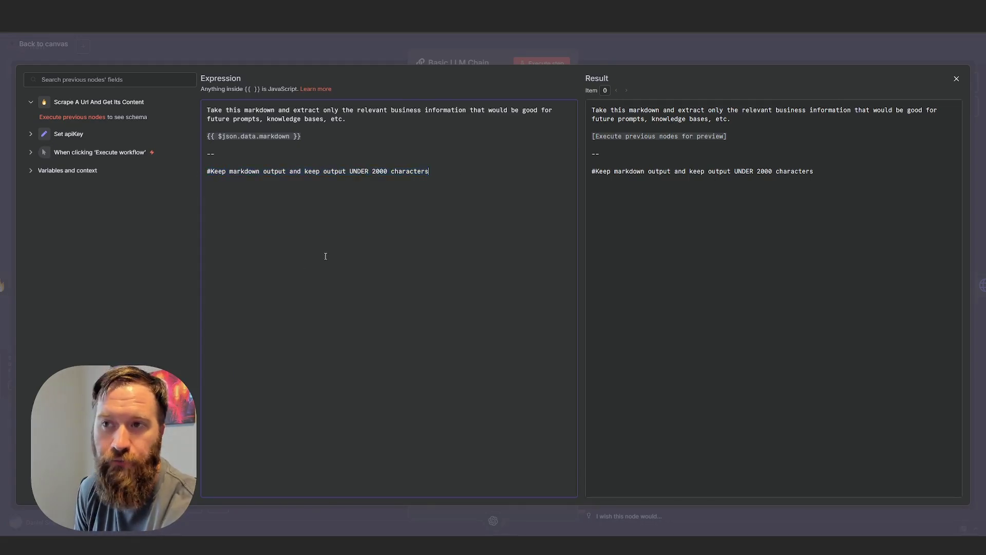
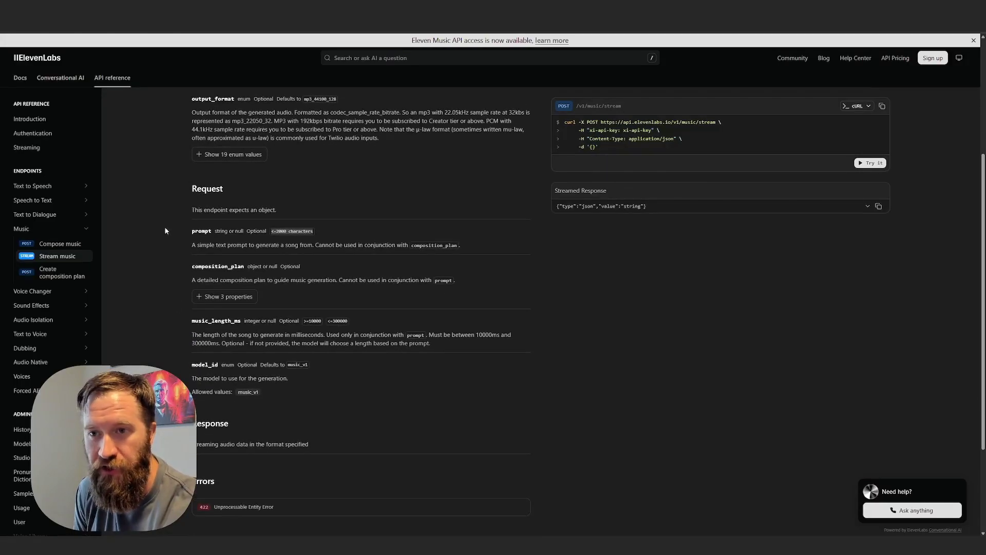
Open the Compose music page of the ElevenLabs API reference and examine its request parameters, especially prompt and model_id.
click(50, 248)
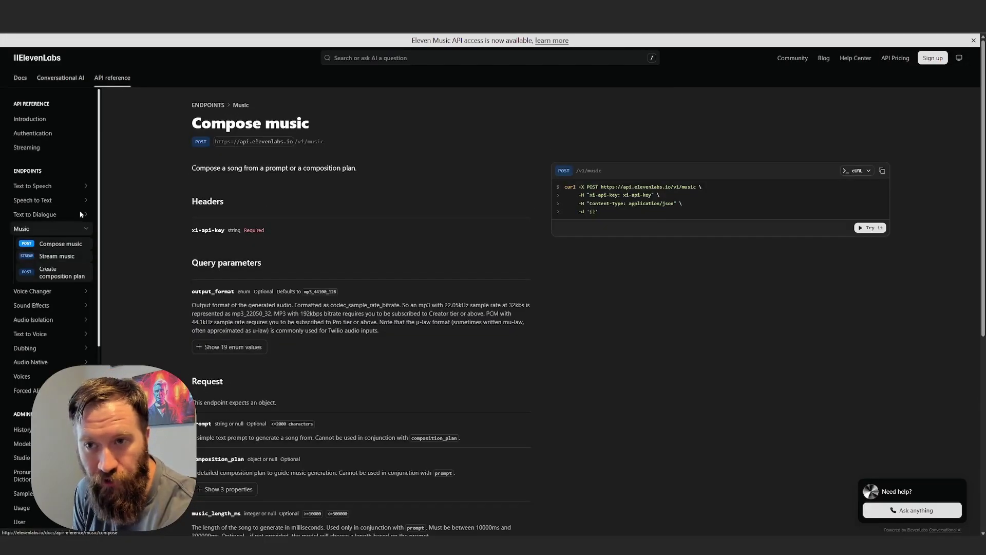
scroll(159, 325, down, 2)
scroll(199, 305, down, 2)
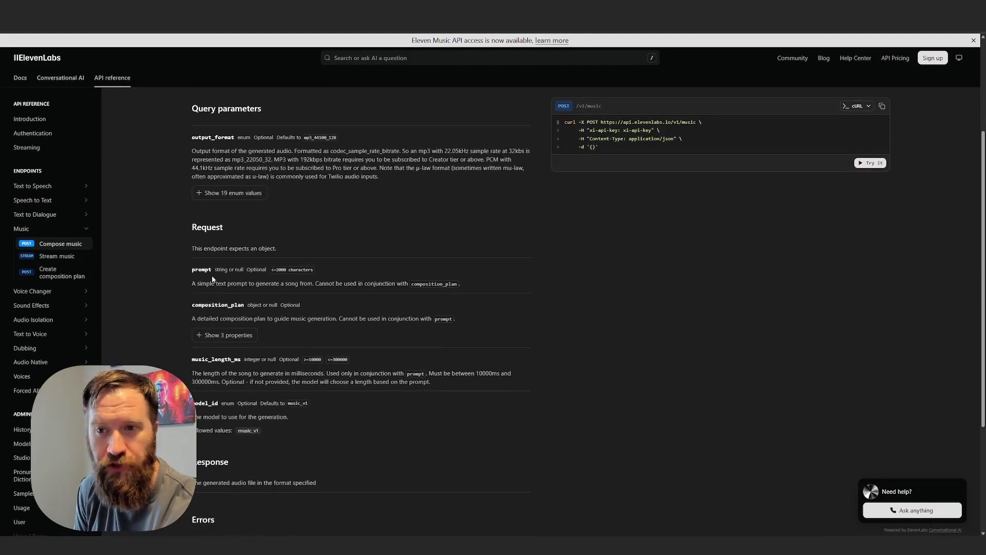
drag(189, 247, 348, 422)
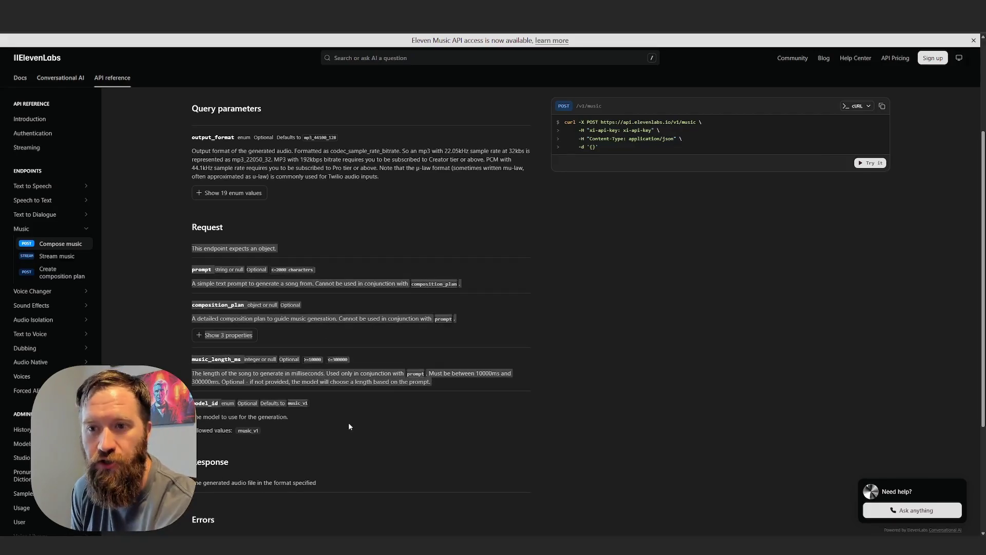
click(291, 418)
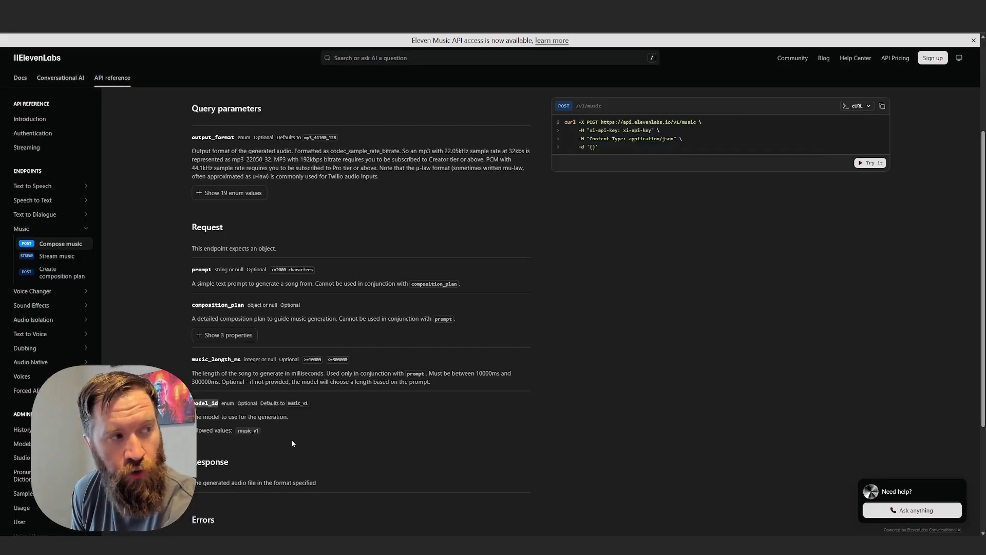
drag(234, 431, 250, 436)
click(273, 435)
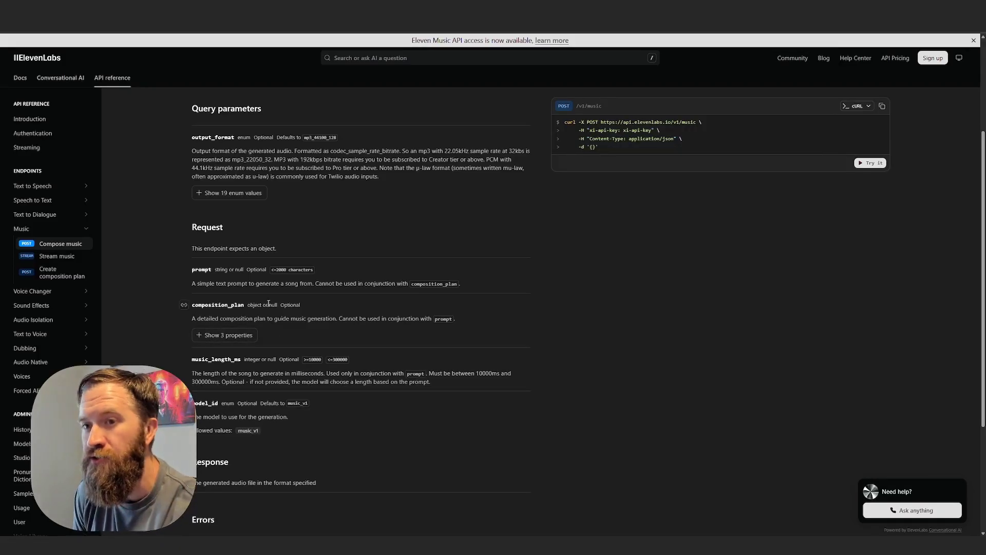
mouse_move(193, 283)
mouse_down()
mouse_move(436, 282)
mouse_move(182, 281)
mouse_up()
click(495, 283)
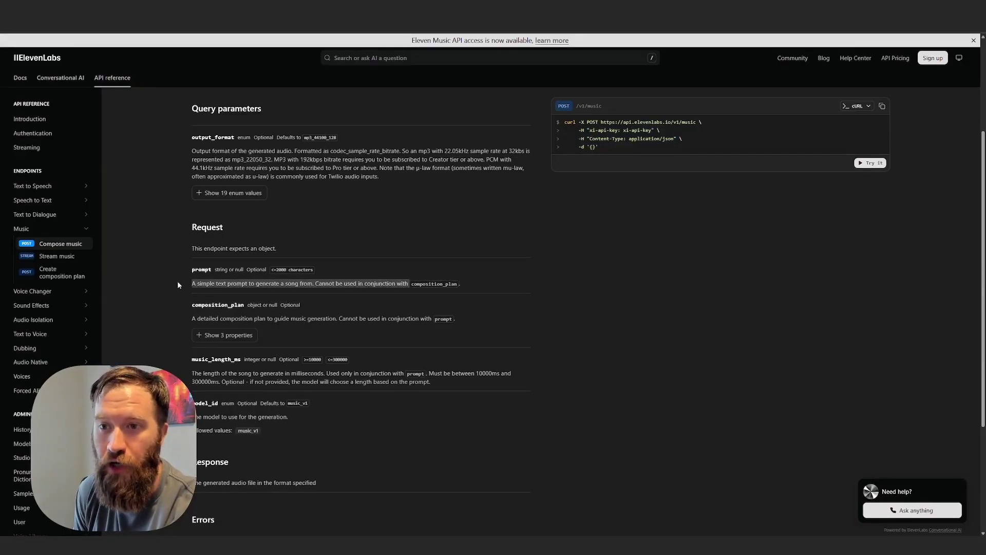
Return to n8n, examine the prompt body parameter of the 11Labs Generate Music node in the expanded editor, and go back to the canvas.
key(alt+Tab)
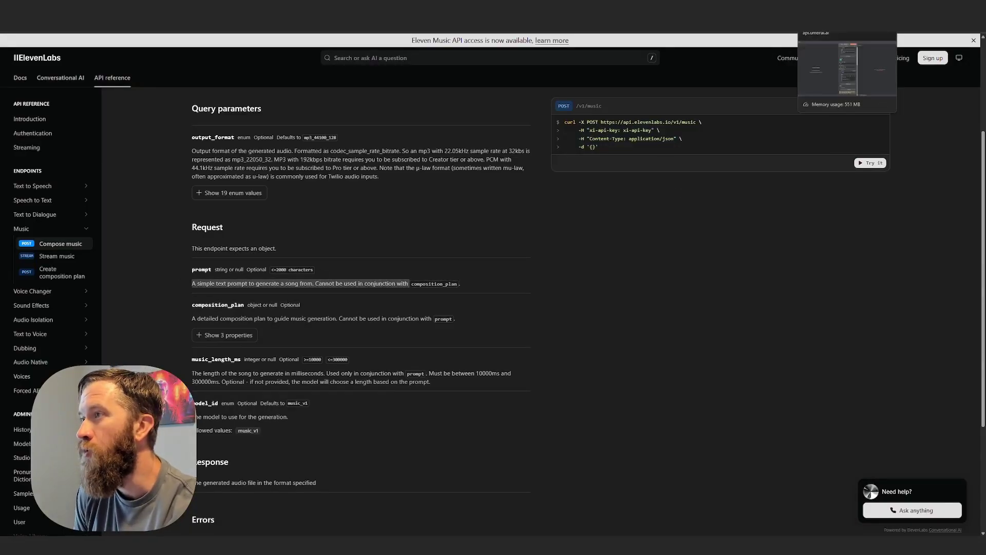
click(556, 387)
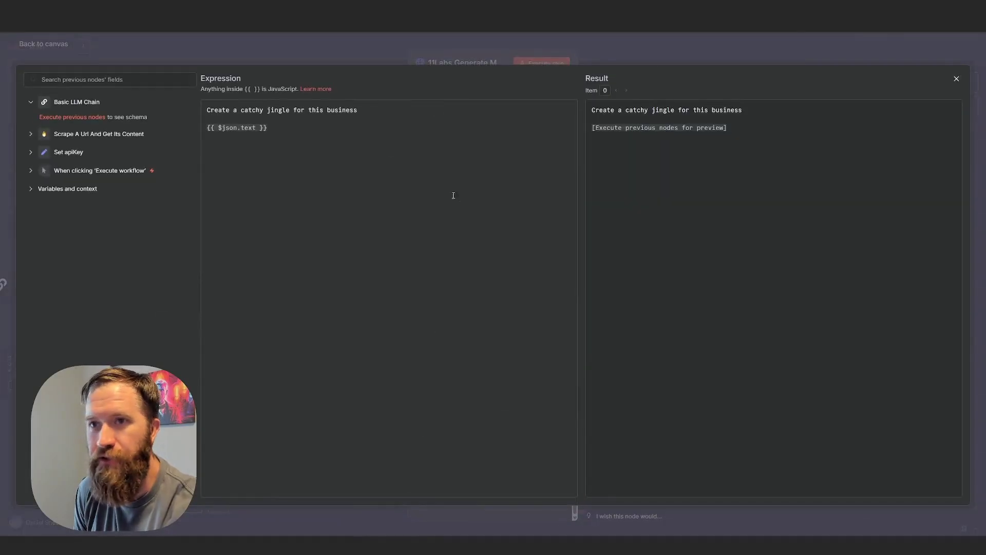
drag(386, 113, 192, 110)
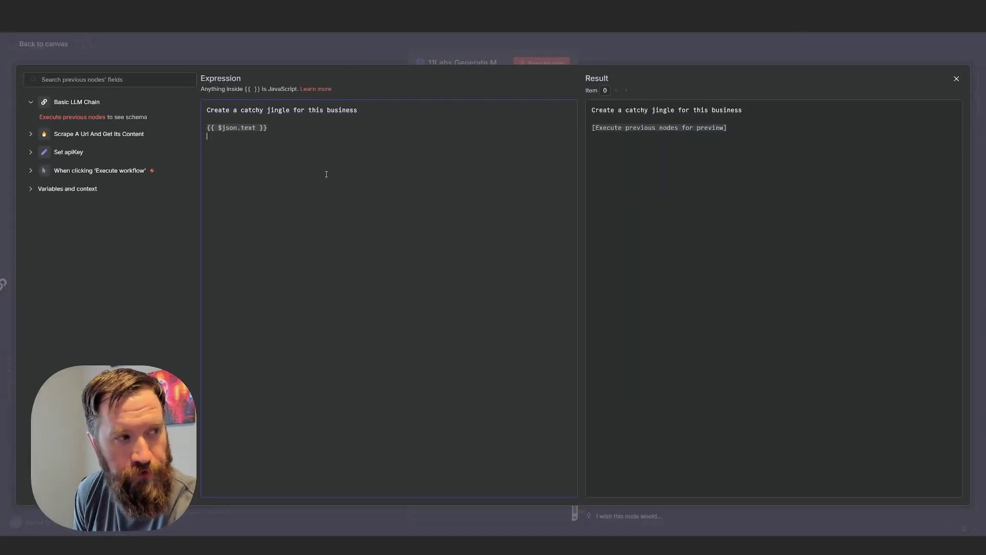
drag(263, 132, 192, 133)
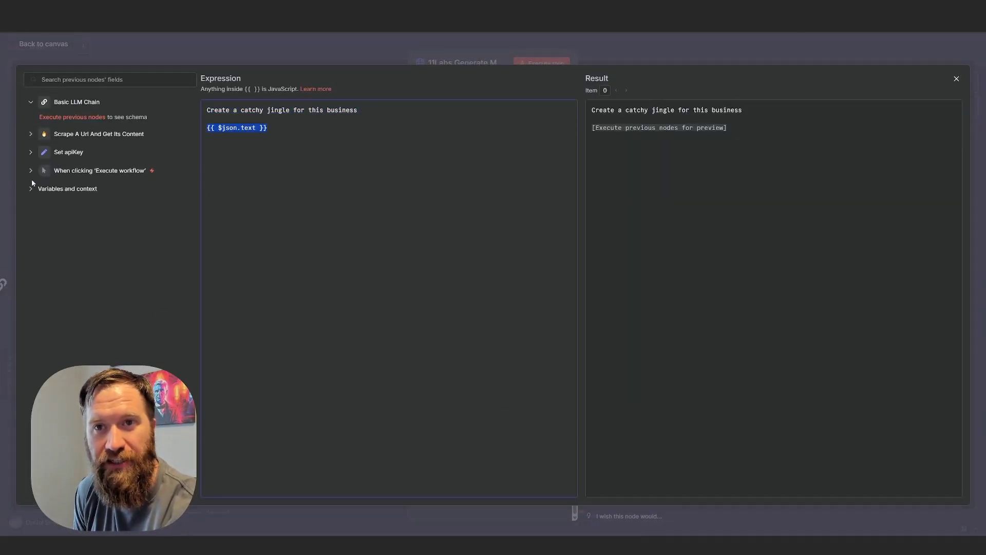
click(30, 101)
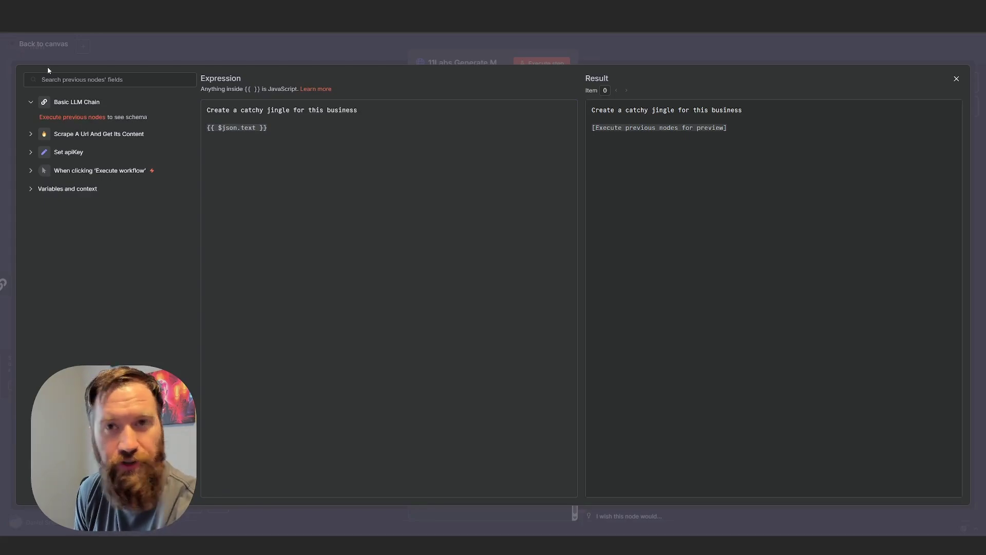
click(75, 58)
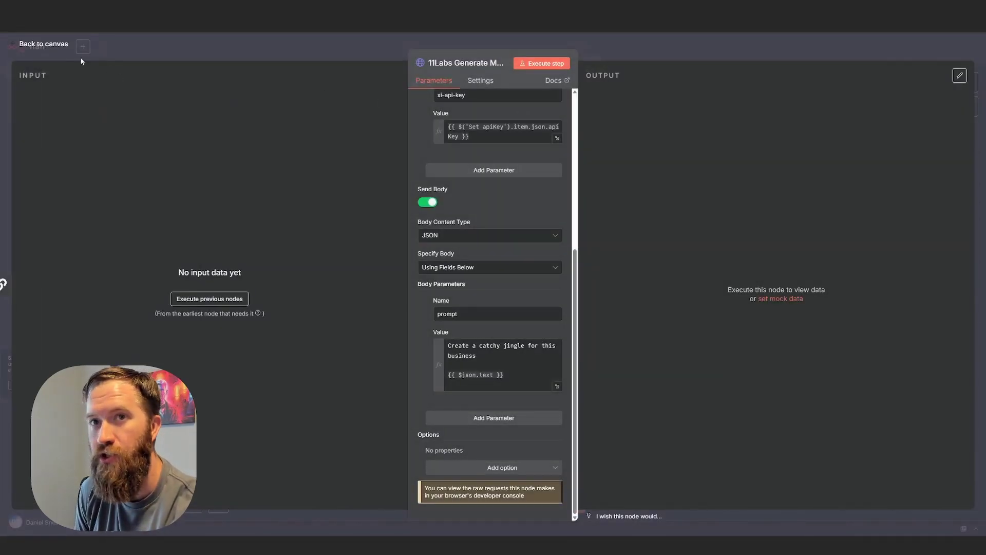
click(59, 52)
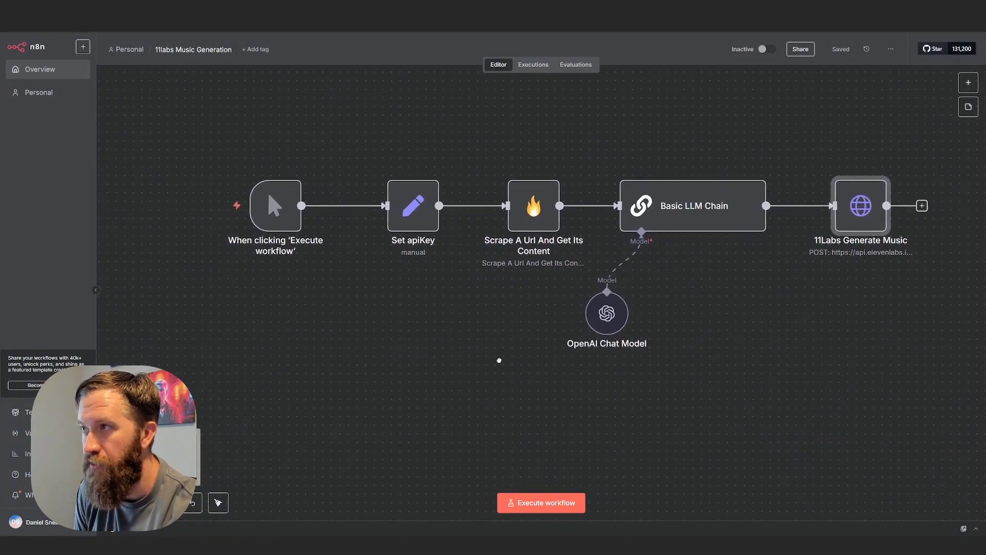
Dismiss the critical update notification and execute the whole 11labs Music Generation workflow.
click(564, 504)
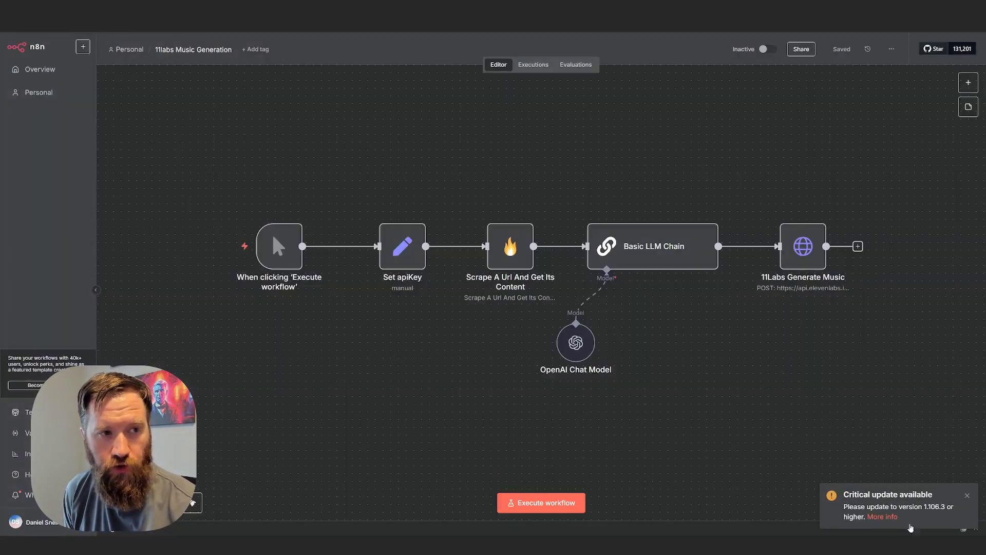
click(967, 495)
click(541, 502)
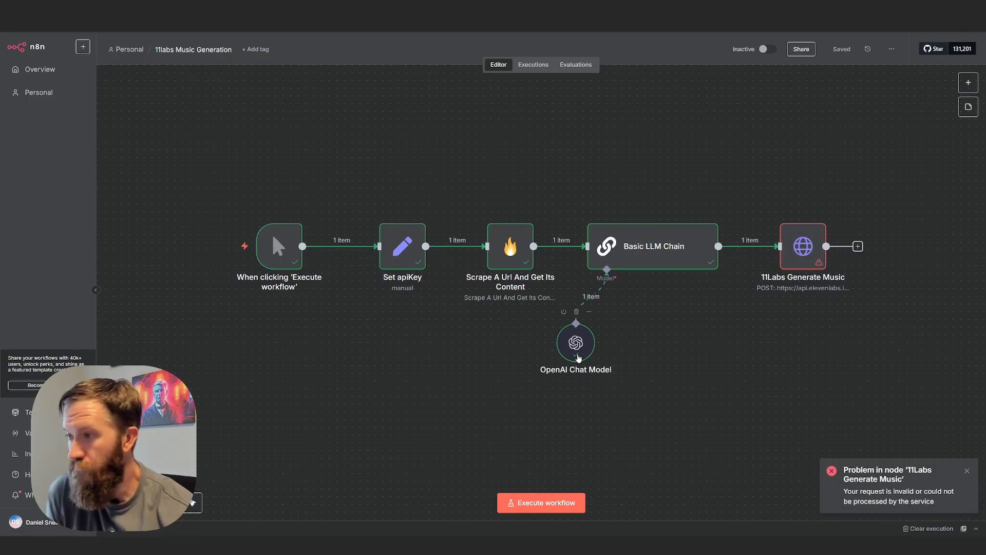
Examine the error details in the output of the 11Labs Generate Music node and return to the canvas.
click(801, 250)
double_click(801, 251)
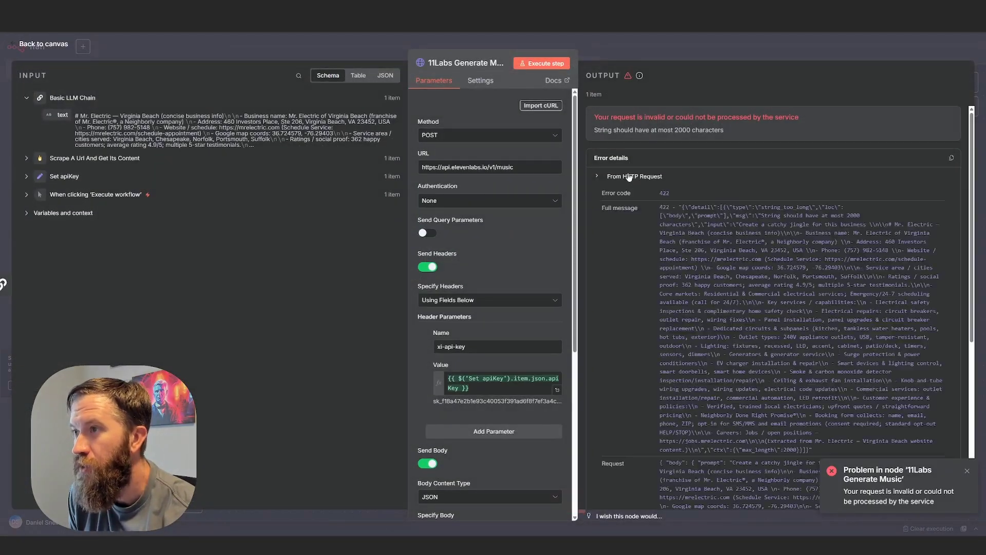
click(36, 44)
Compare the Basic LLM Chain node's condensed text output with its scraped markdown input and prompt, and return to the canvas.
double_click(607, 246)
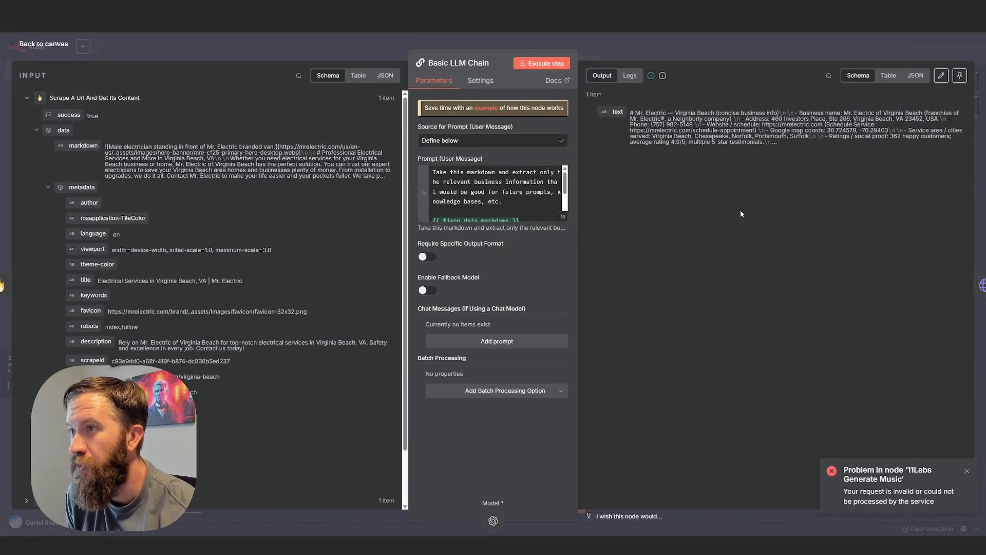
drag(799, 145, 630, 110)
click(777, 163)
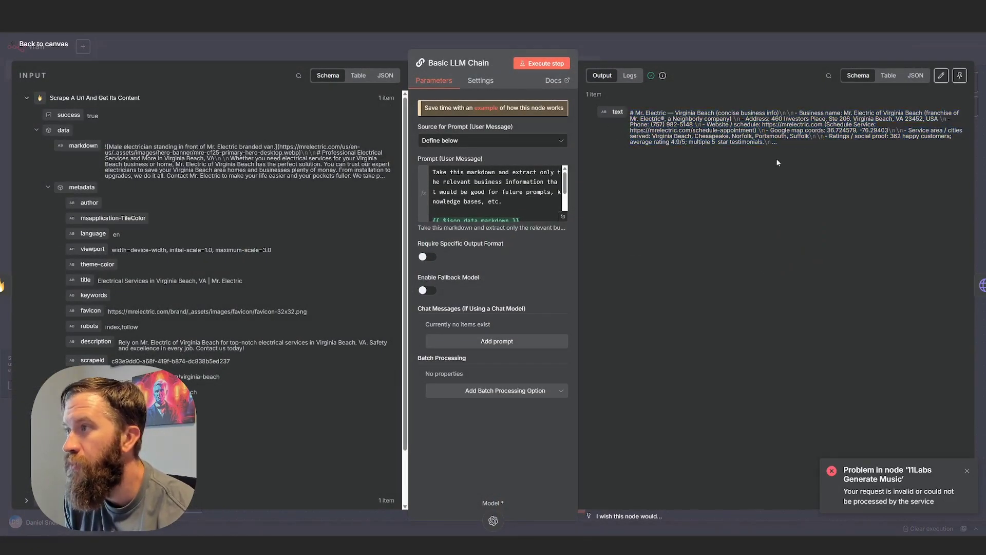
scroll(308, 328, down, 1)
scroll(265, 355, up, 1)
drag(375, 188, 105, 146)
click(468, 199)
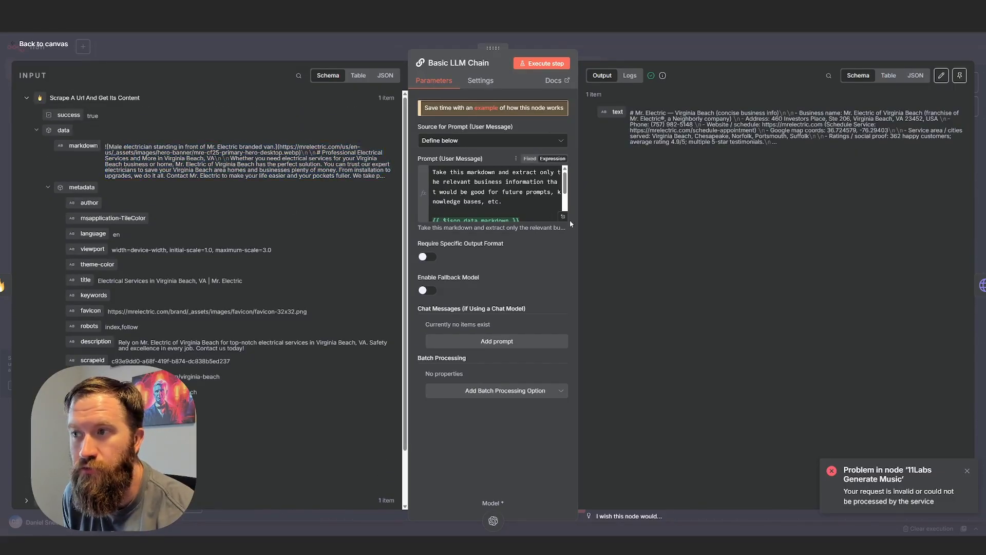
click(41, 46)
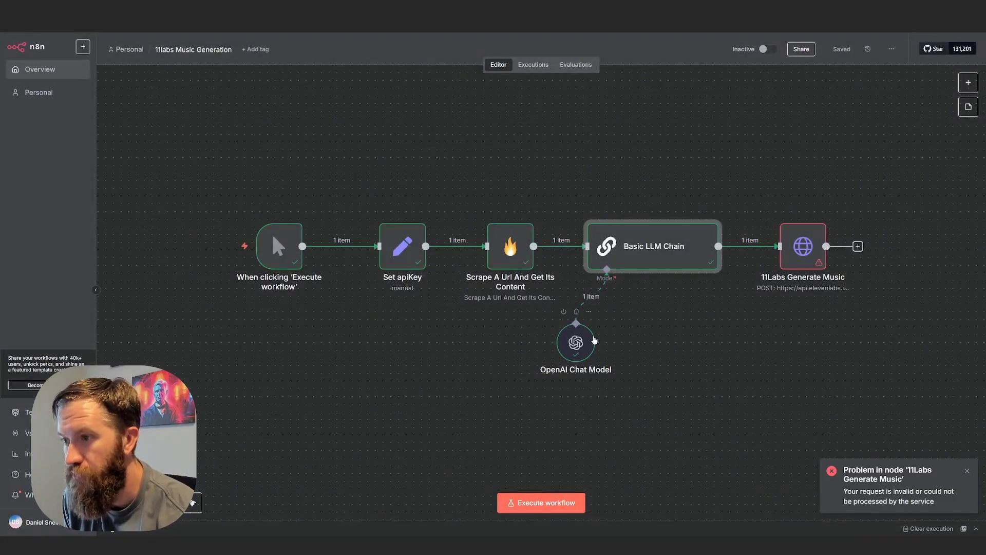
Check the model selection of the OpenAI Chat Model node and return to the canvas without changing it.
double_click(594, 339)
click(545, 147)
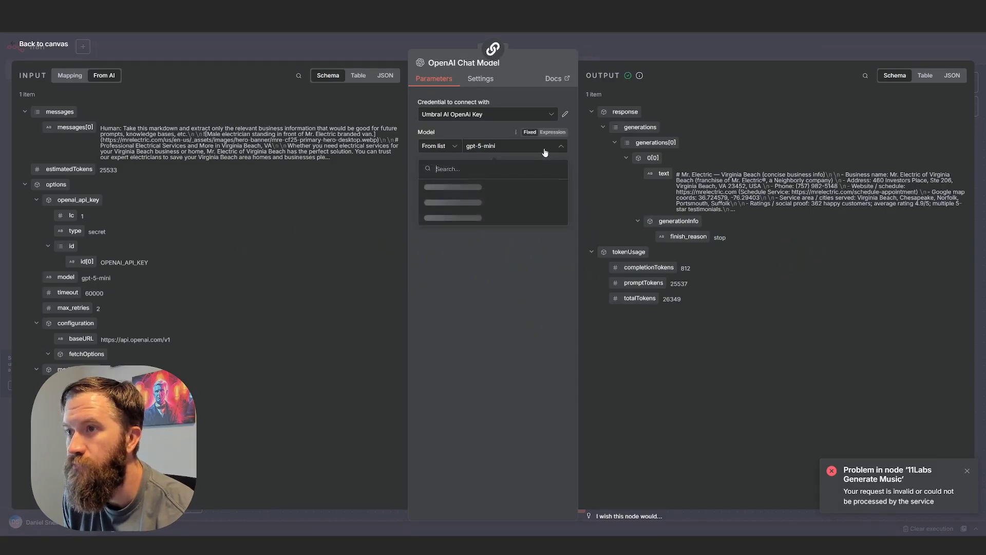
key(Escape)
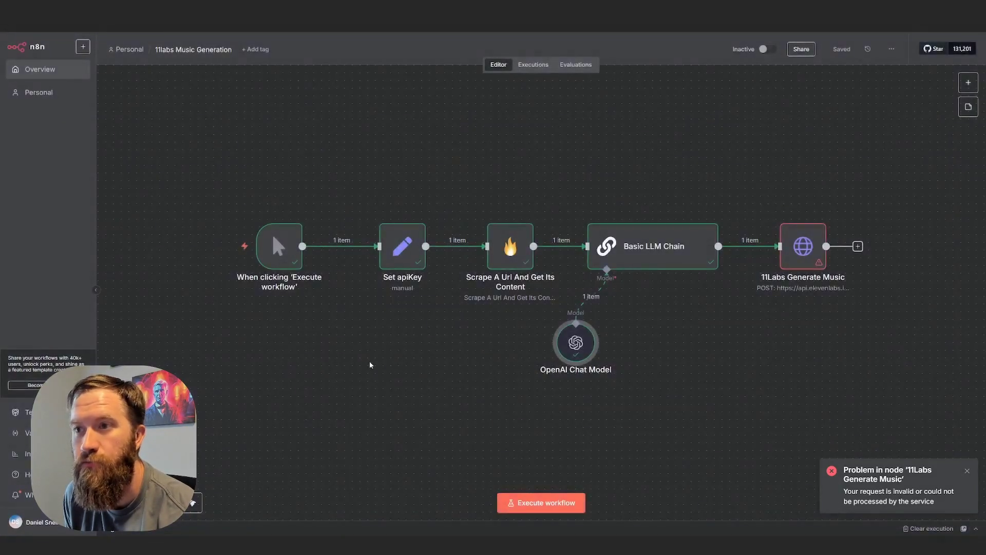
Pin the output data of the Scrape A Url And Get Its Content node and execute the workflow again.
double_click(511, 247)
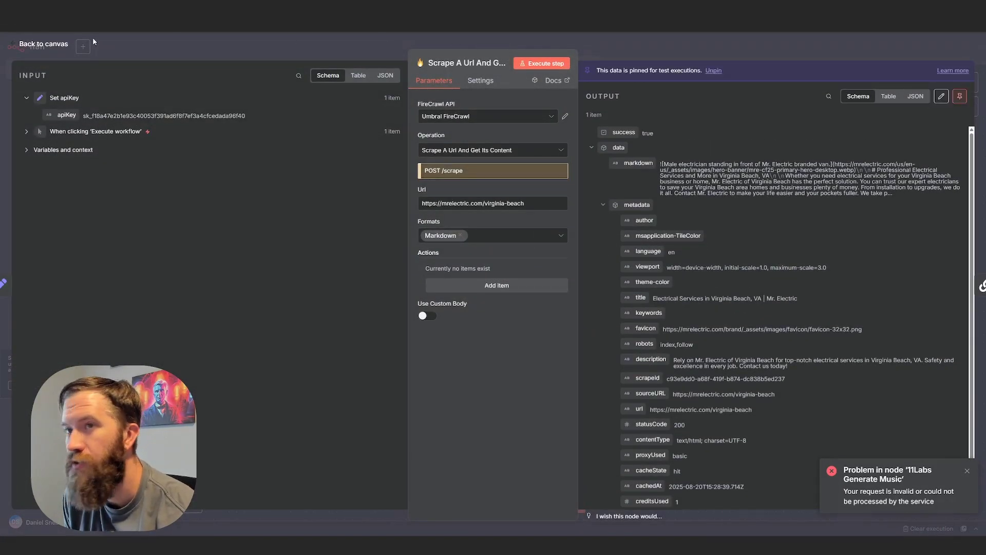
click(56, 46)
click(522, 503)
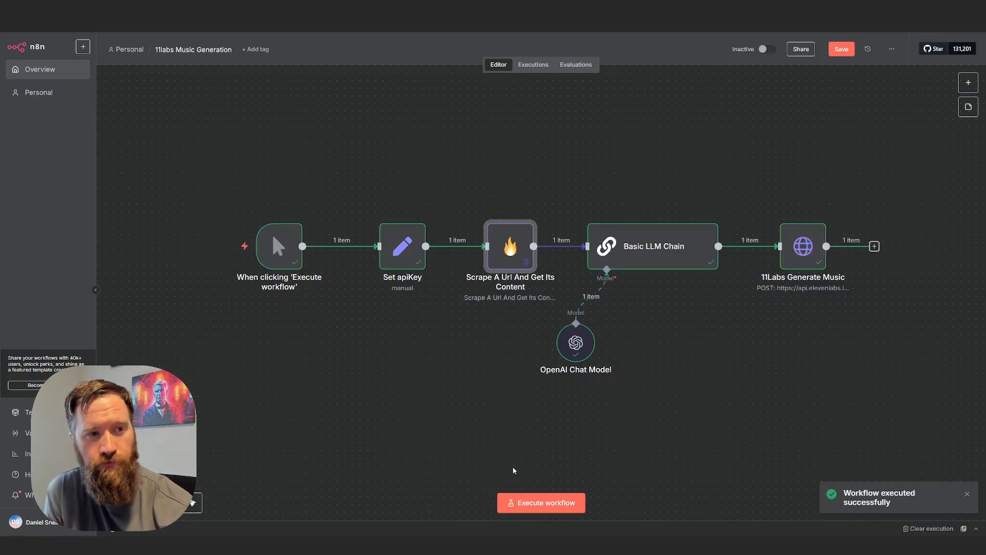
Inspect the binary audio output of the 11Labs Generate Music node and return to the canvas.
double_click(803, 246)
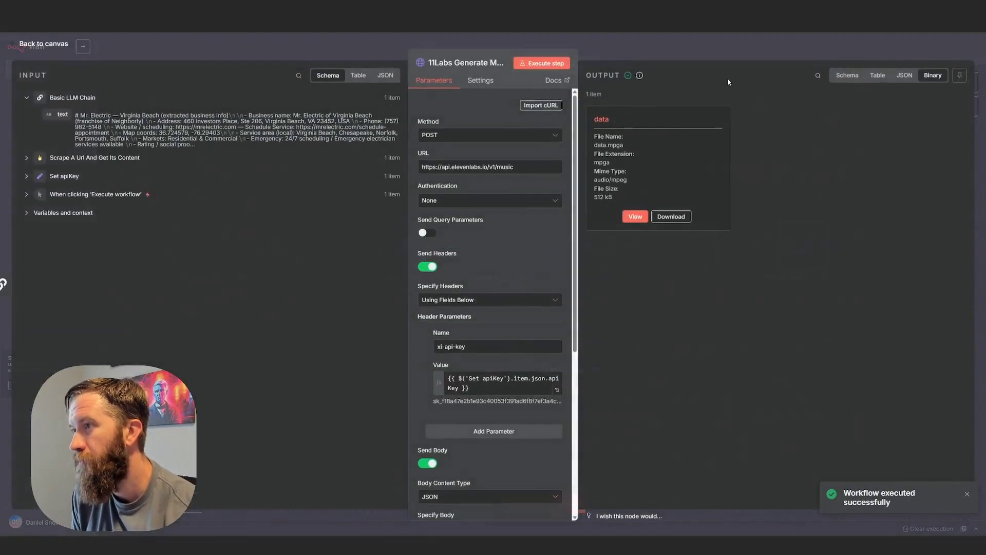
click(51, 47)
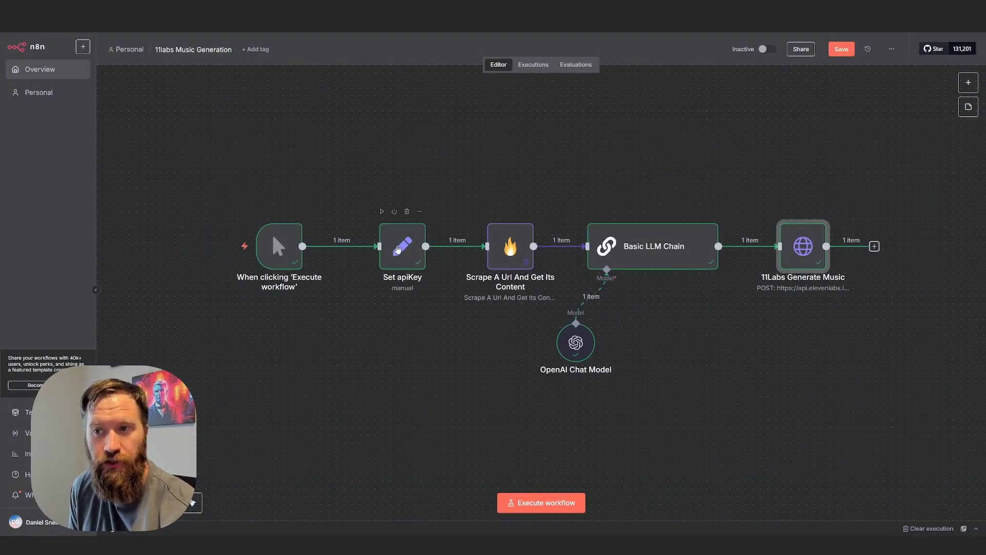
Examine the scraped markdown in the Scrape A Url And Get Its Content node's output with the metadata group collapsed.
double_click(510, 246)
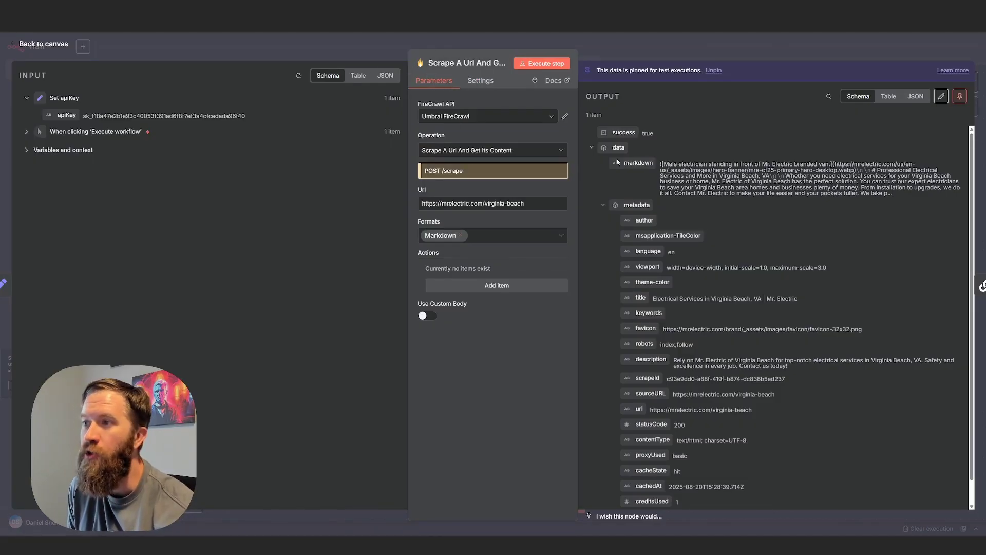
scroll(673, 386, down, 1)
scroll(642, 308, up, 1)
click(603, 206)
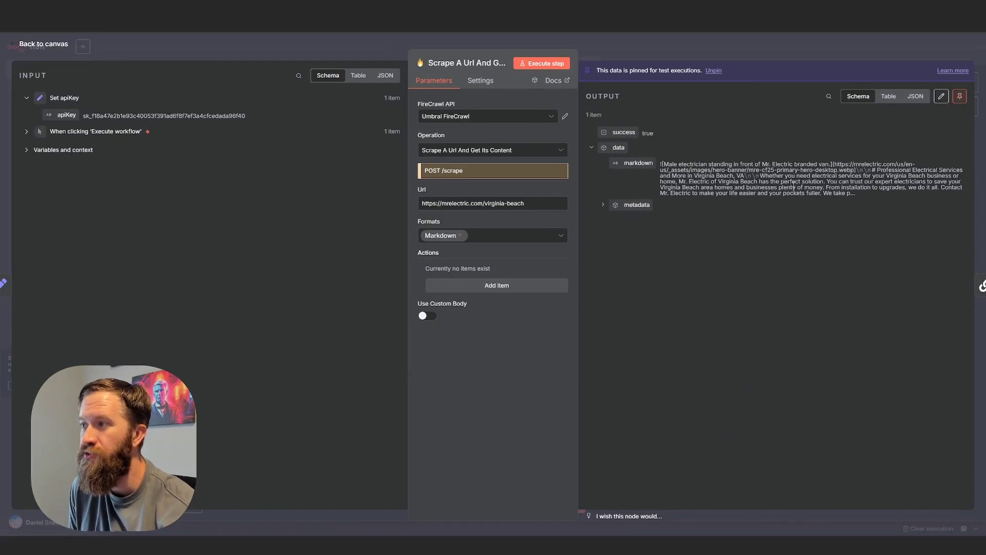
drag(862, 195, 660, 156)
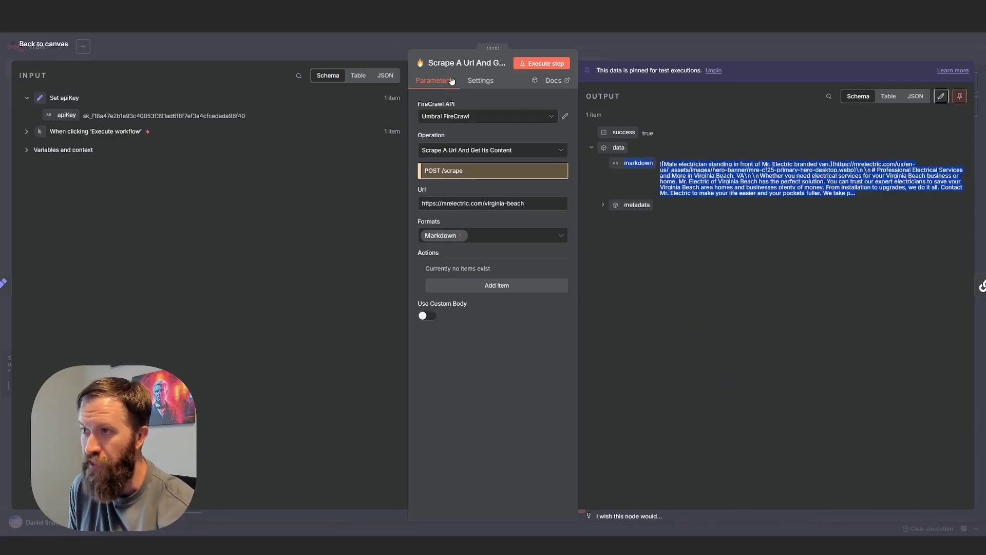
key(Escape)
Open the Basic LLM Chain node's prompt in the expanded editor and examine the extraction instruction in the rendered result.
double_click(663, 266)
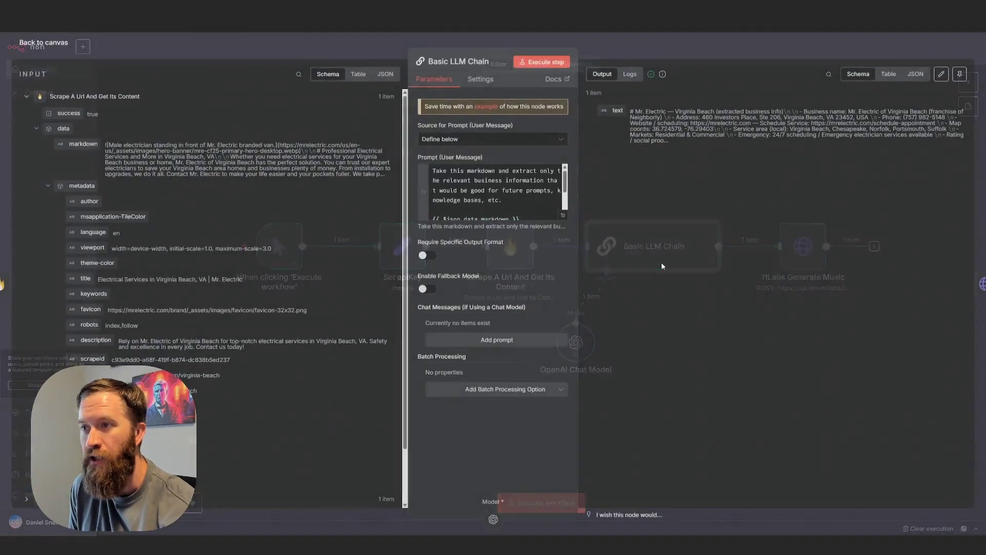
click(562, 218)
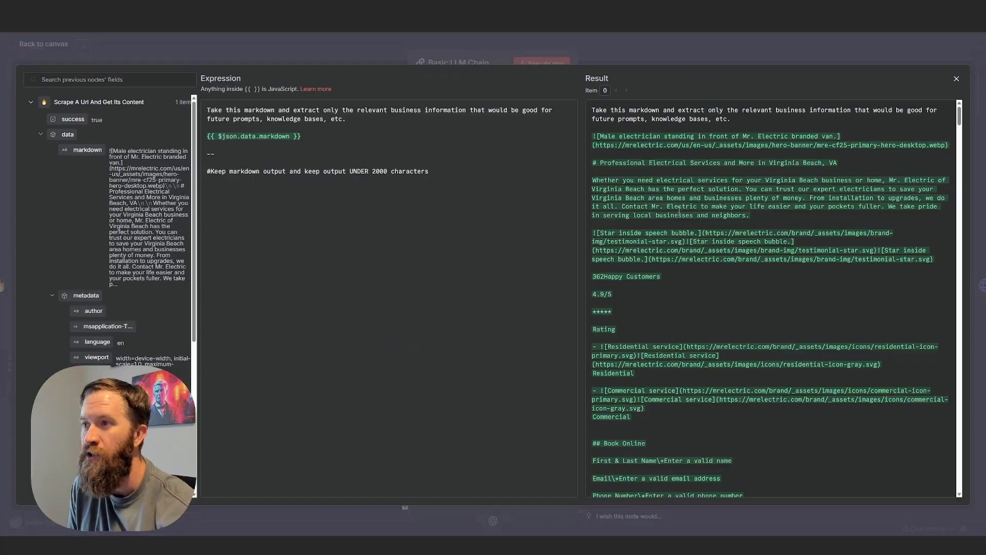
drag(721, 122, 593, 108)
click(816, 114)
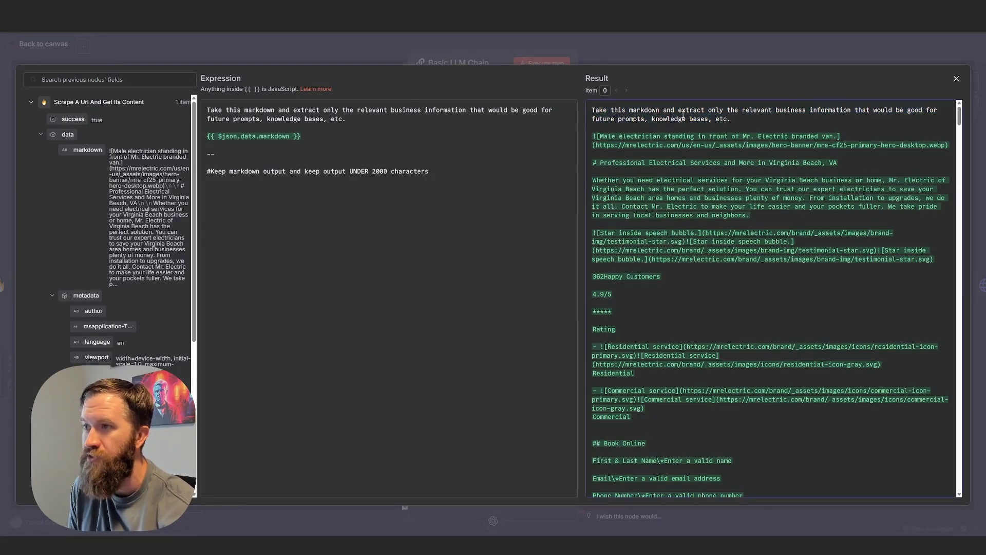
Read through the scraped markdown in the rendered prompt, including the embedded SVG image data, and return to the canvas.
scroll(601, 155, down, 15)
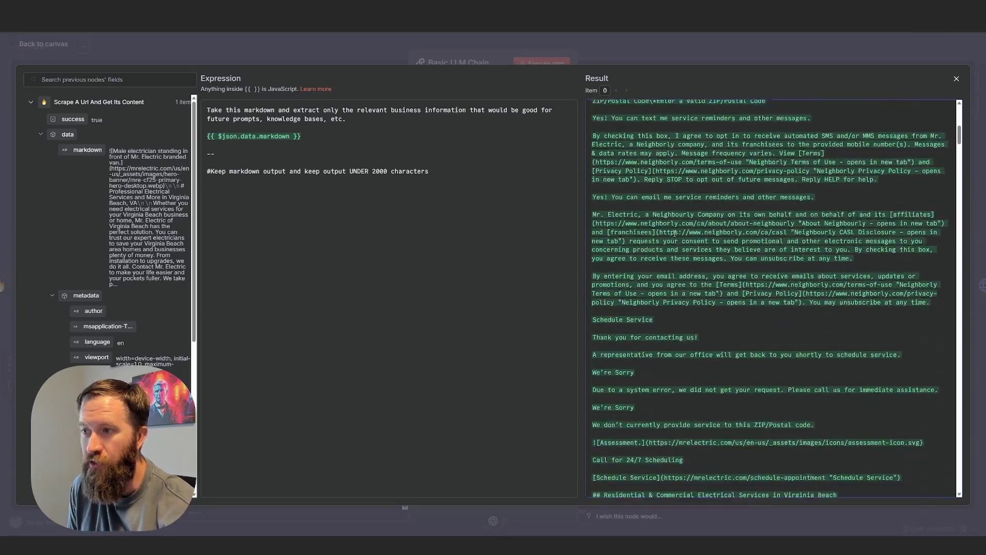
scroll(638, 240, down, 10)
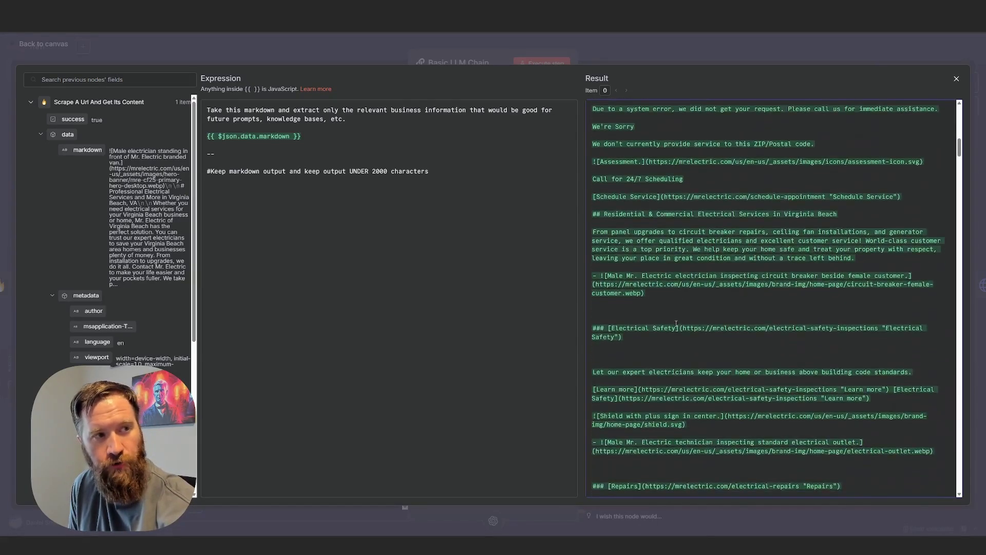
scroll(657, 318, down, 10)
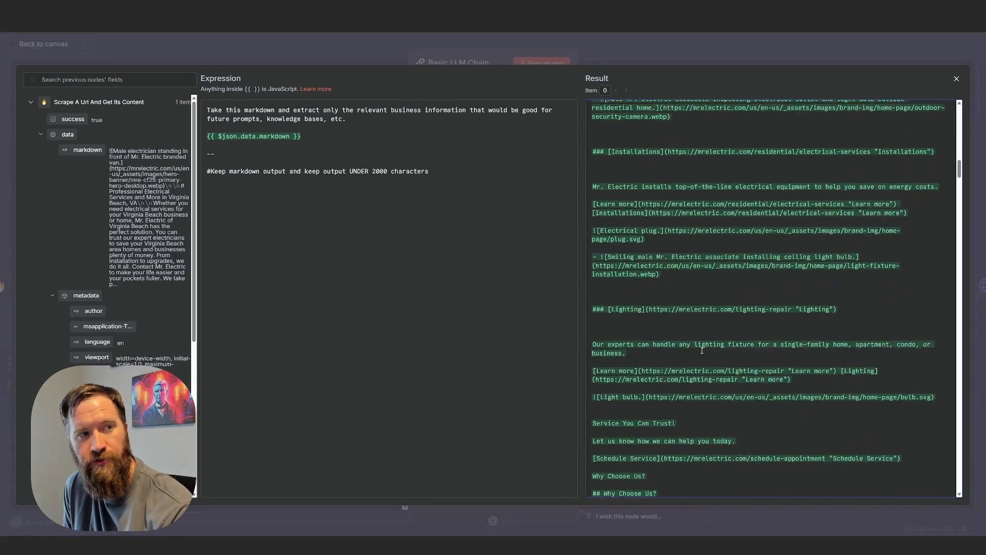
scroll(673, 347, down, 8)
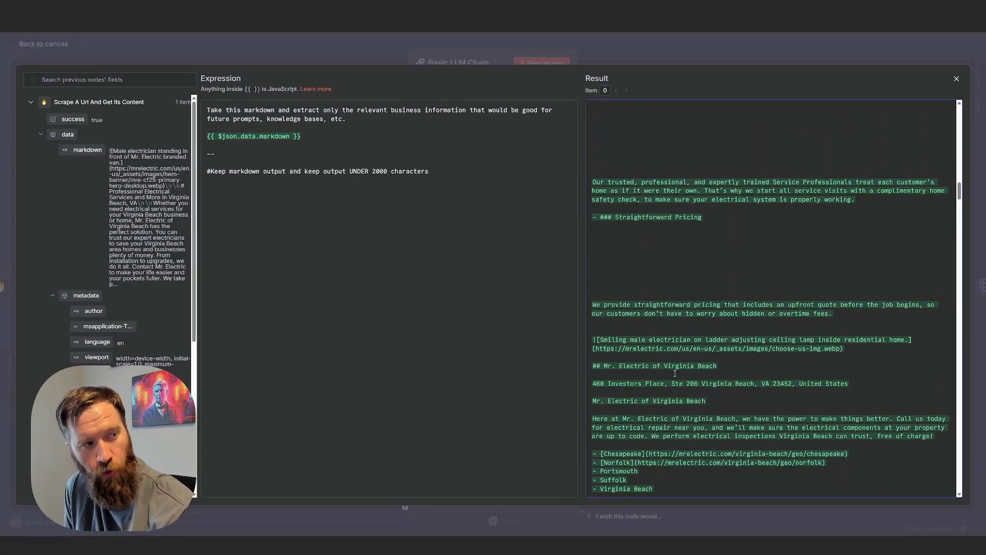
scroll(663, 368, down, 8)
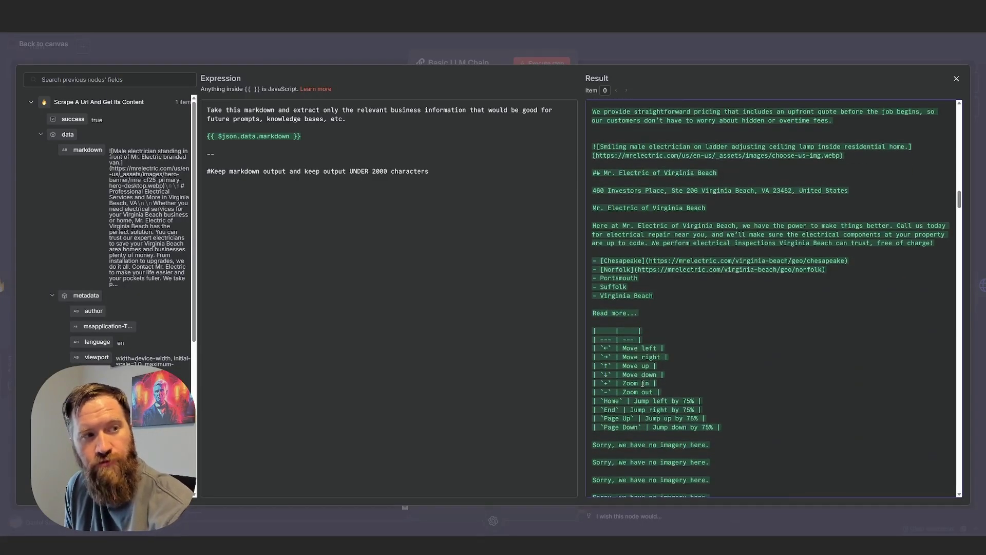
scroll(651, 352, down, 7)
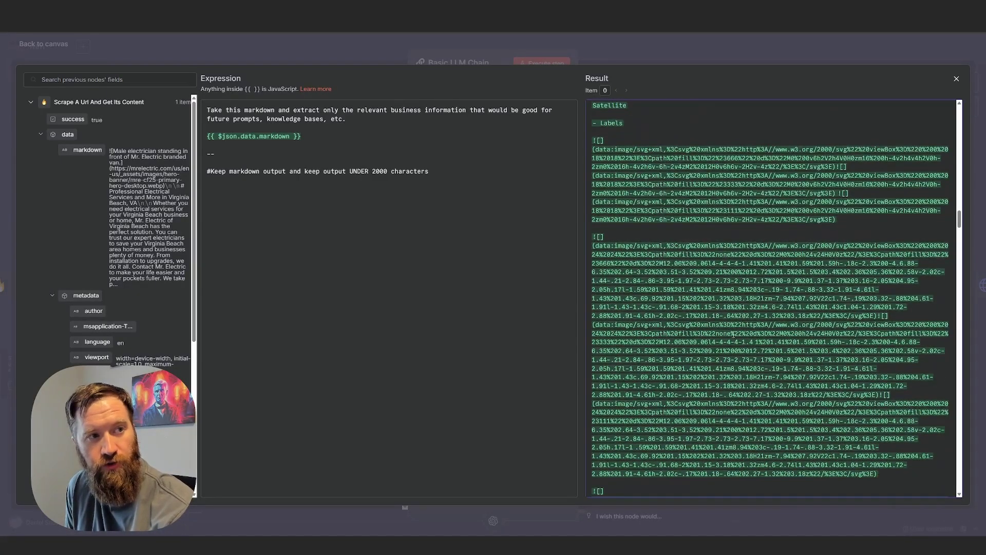
drag(607, 247, 758, 420)
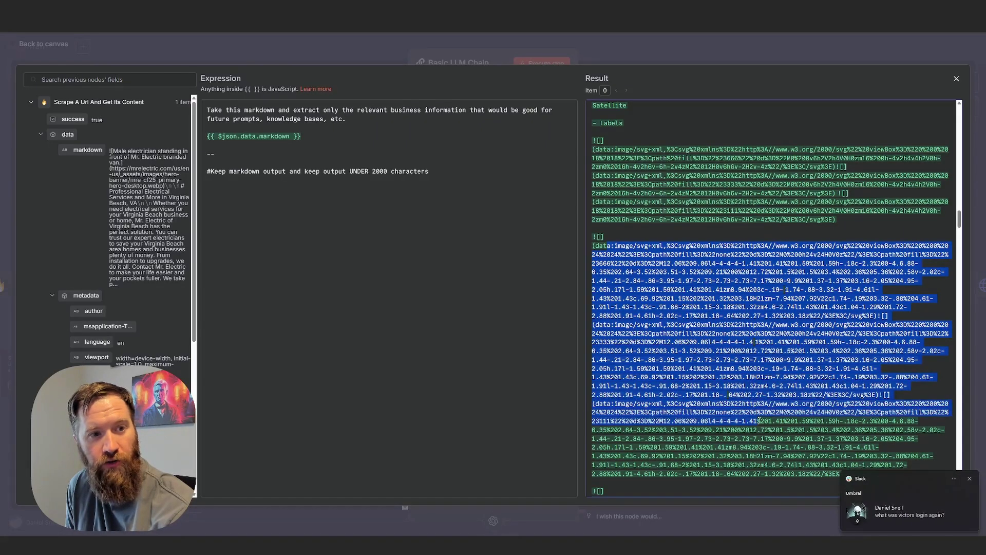
click(969, 479)
scroll(637, 269, down, 7)
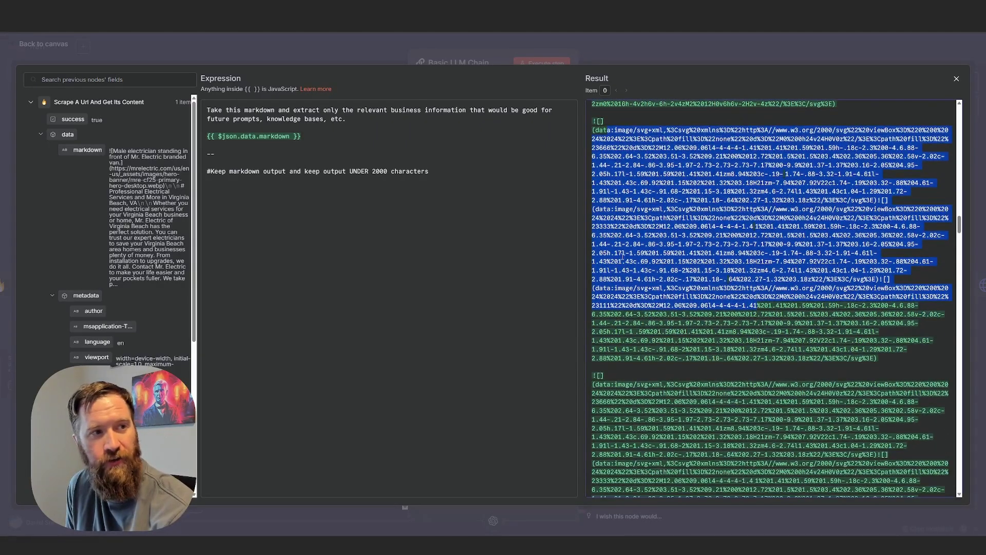
scroll(637, 269, down, 10)
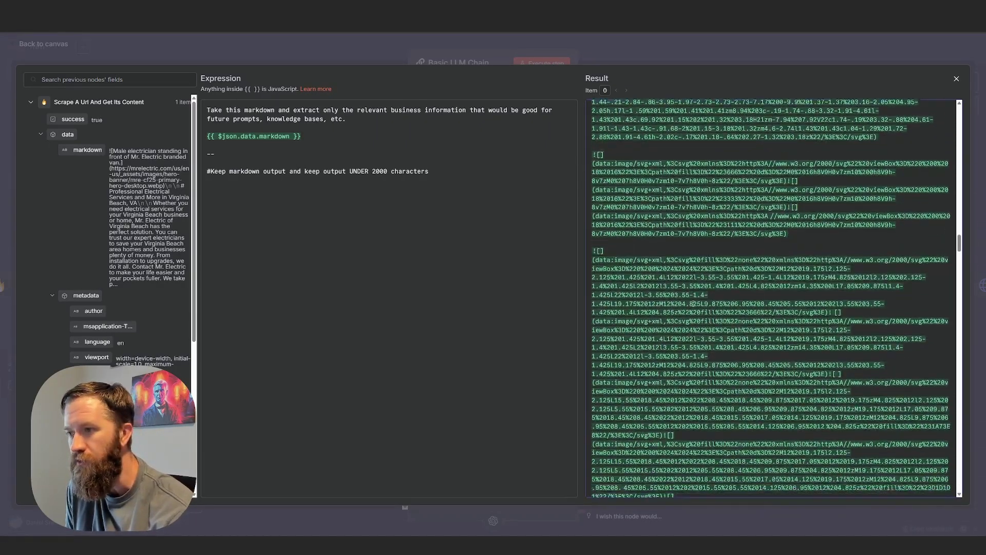
scroll(697, 301, down, 10)
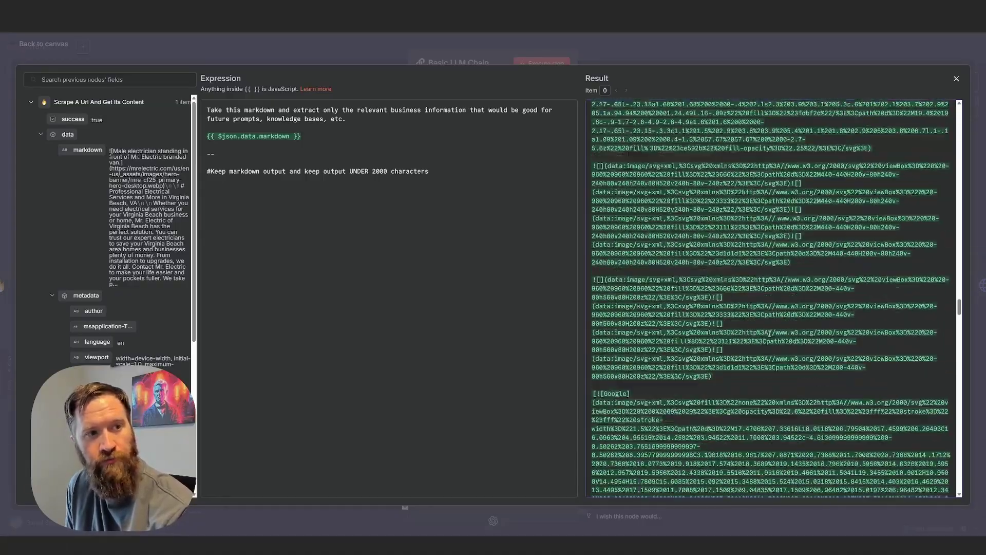
scroll(795, 329, down, 6)
click(956, 78)
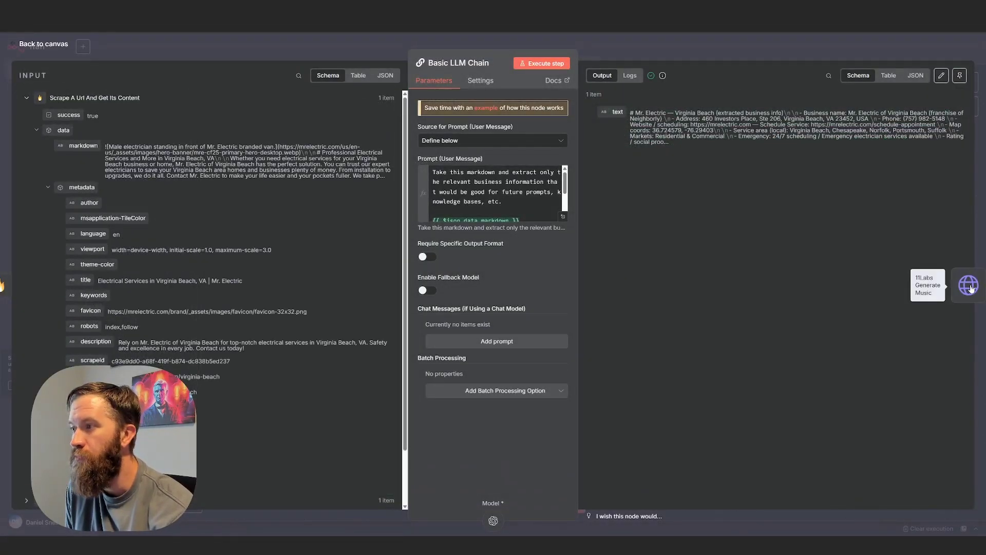
click(62, 45)
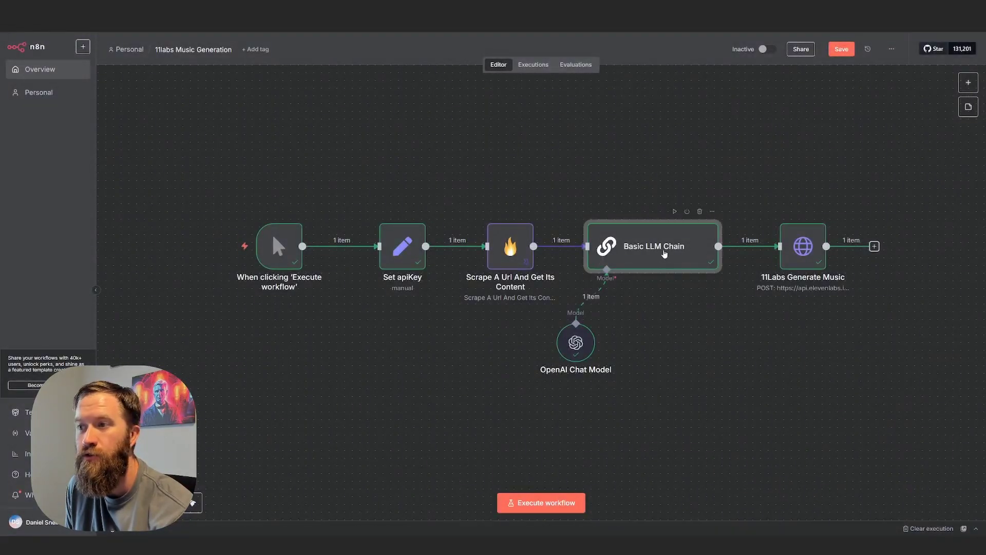
Reopen the Basic LLM Chain node to examine its extracted business text output and return to the canvas.
scroll(359, 272, right, 5)
double_click(483, 236)
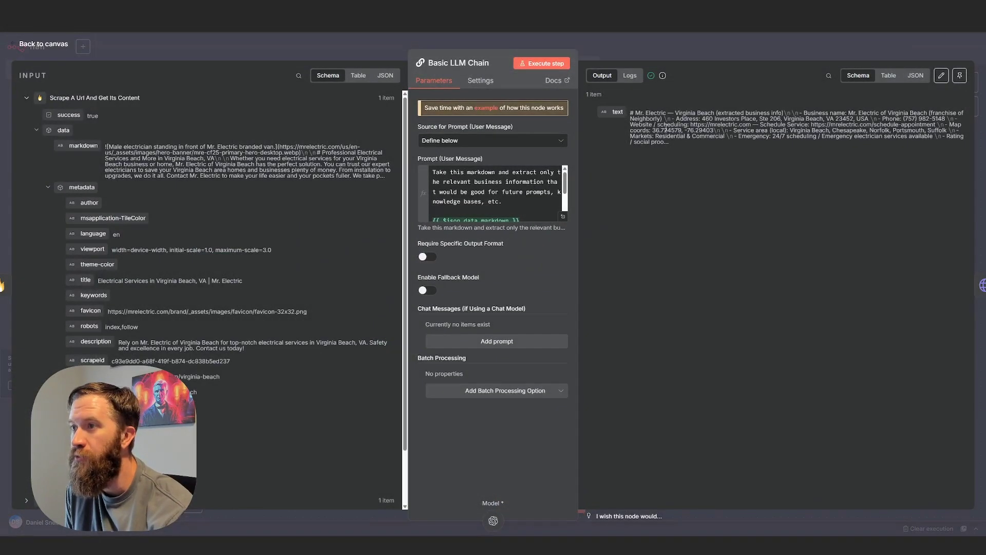
click(62, 45)
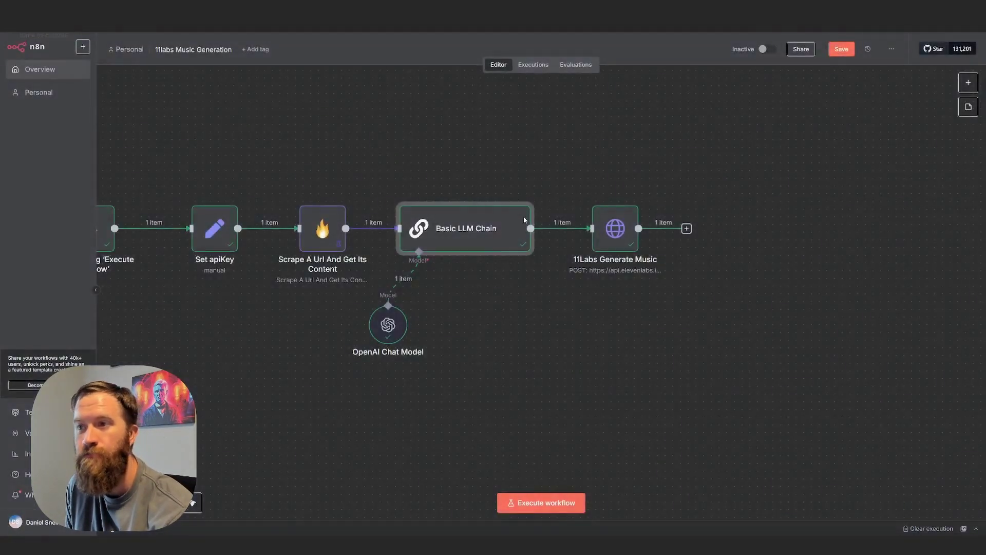
Open the prompt body parameter of the 11Labs Generate Music node in the expanded editor to examine the jingle instruction with the business text.
double_click(615, 227)
scroll(561, 285, down, 3)
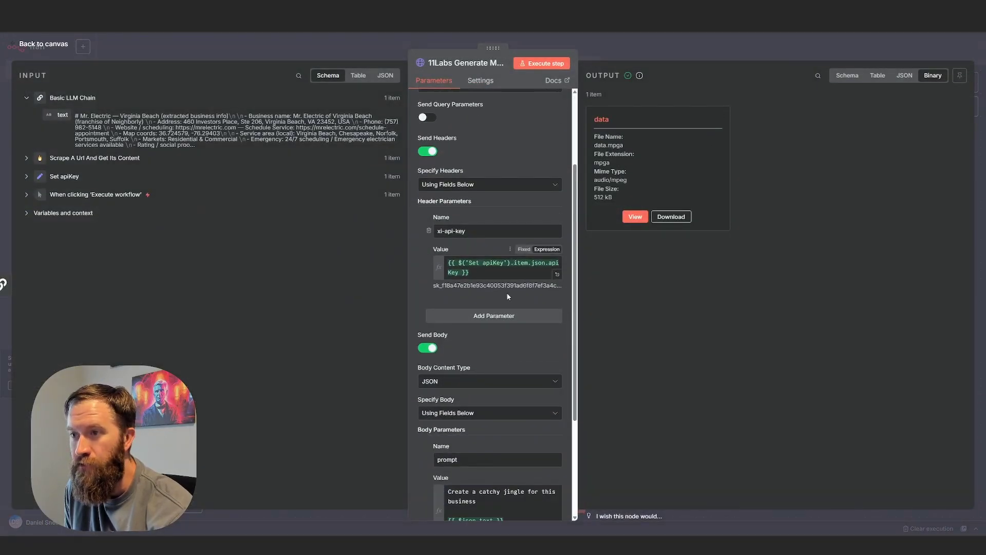
scroll(560, 359, down, 3)
click(557, 419)
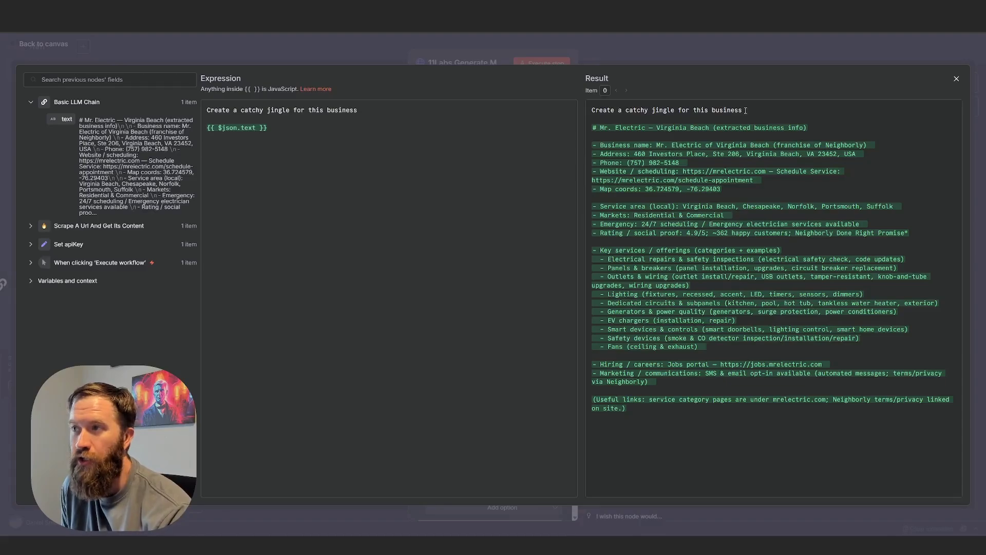
Review the extracted business text in the rendered jingle prompt and close the expanded editor.
drag(589, 127, 706, 312)
click(722, 425)
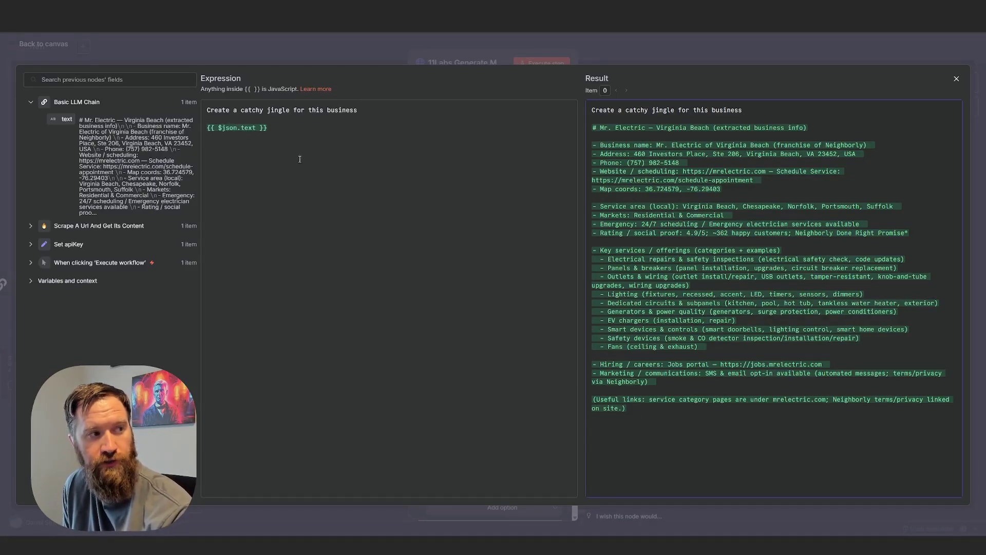
click(958, 80)
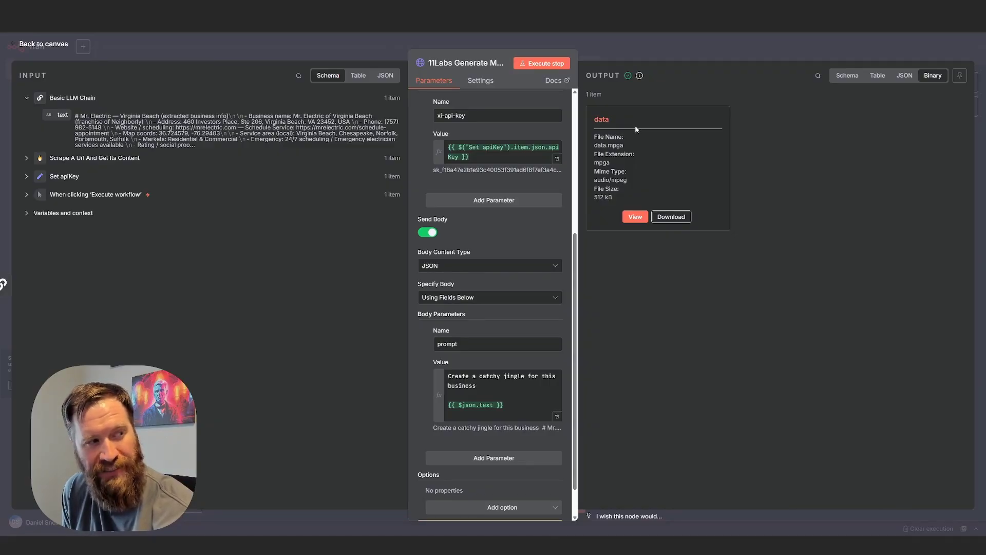
Check the output file's mpga extension and download the generated data.mpga from the 11Labs Generate Music node.
drag(626, 147, 608, 146)
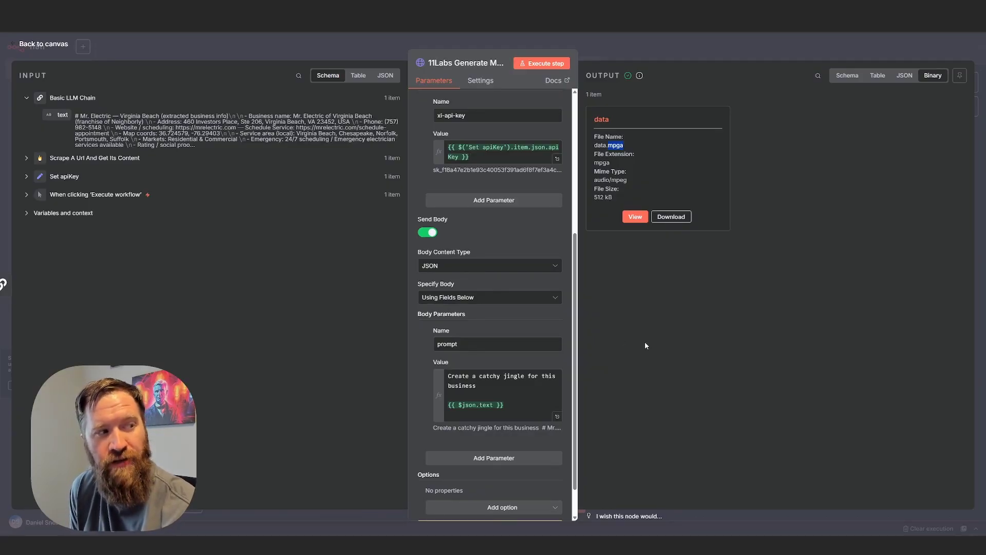
click(688, 217)
click(621, 145)
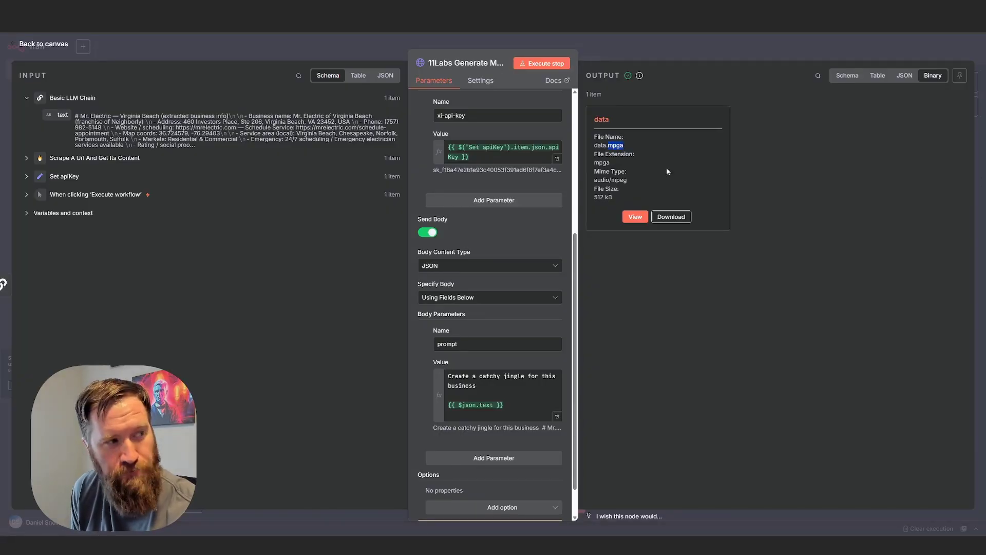
click(676, 219)
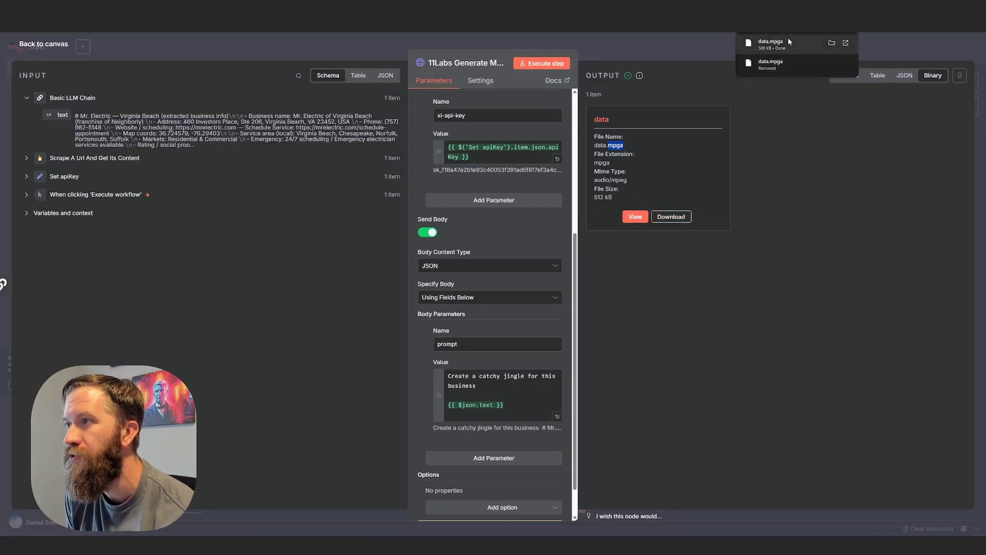
Open the downloaded jingle in Media Player, maximize the player and listen to the track before pausing it.
click(787, 41)
click(606, 464)
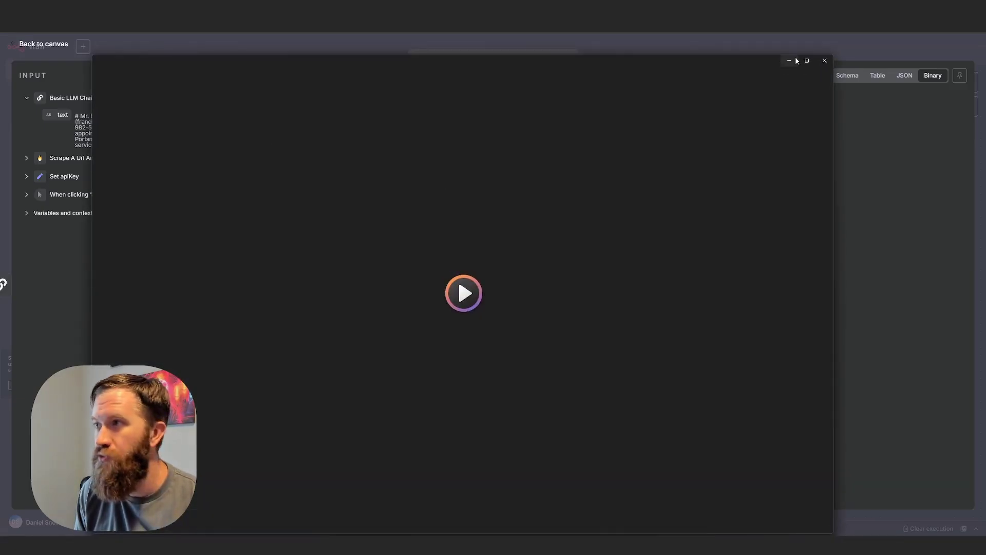
click(806, 62)
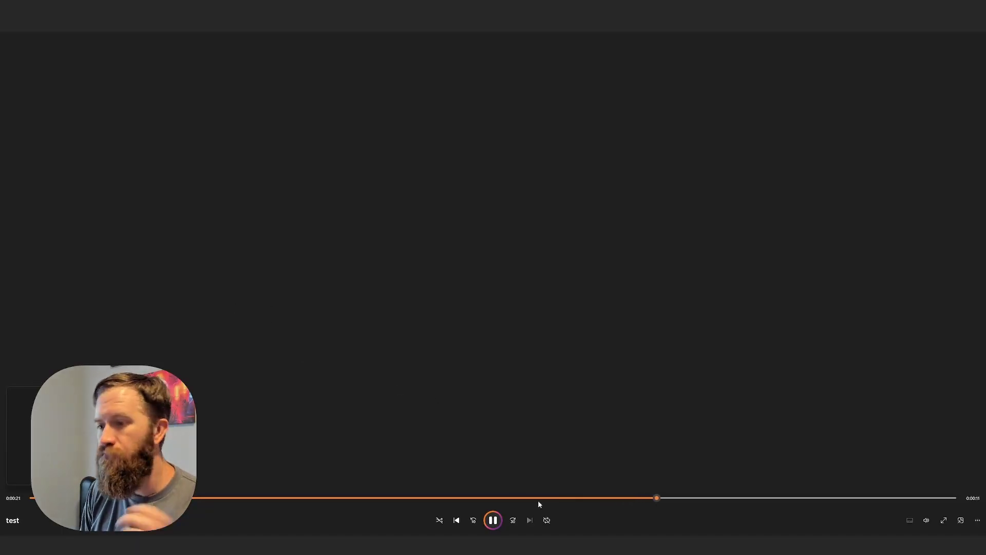
click(497, 524)
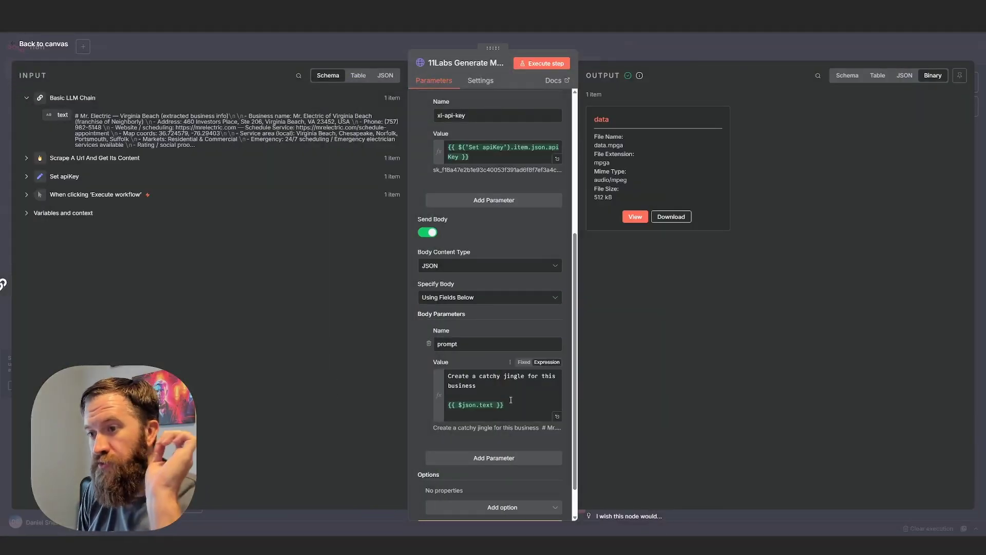
Reword the 11Labs Generate Music prompt to "Create a jingle with a female opera voice for this business", keeping the {{ $json.text }} expression.
click(557, 416)
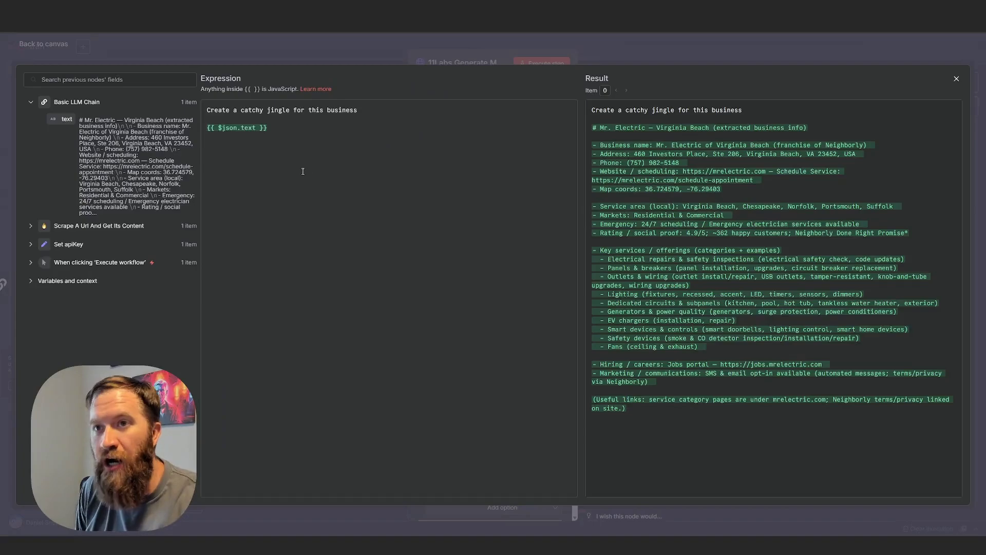
click(262, 111)
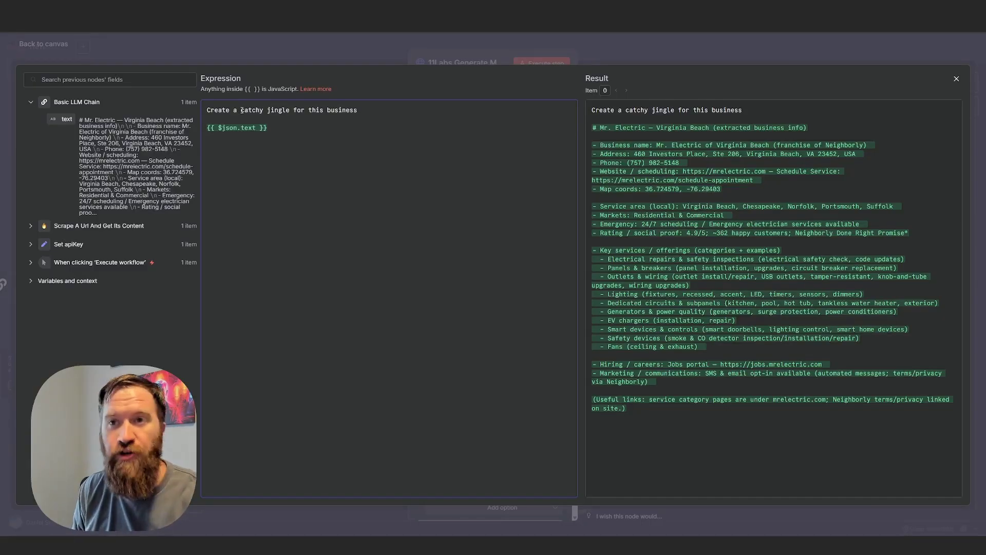
key(Delete)
key(Delete)
key(Delete)
key(Delete)
key(Delete)
key(Delete)
key(Delete)
key(Delete)
text(jingle with a female opera voice)
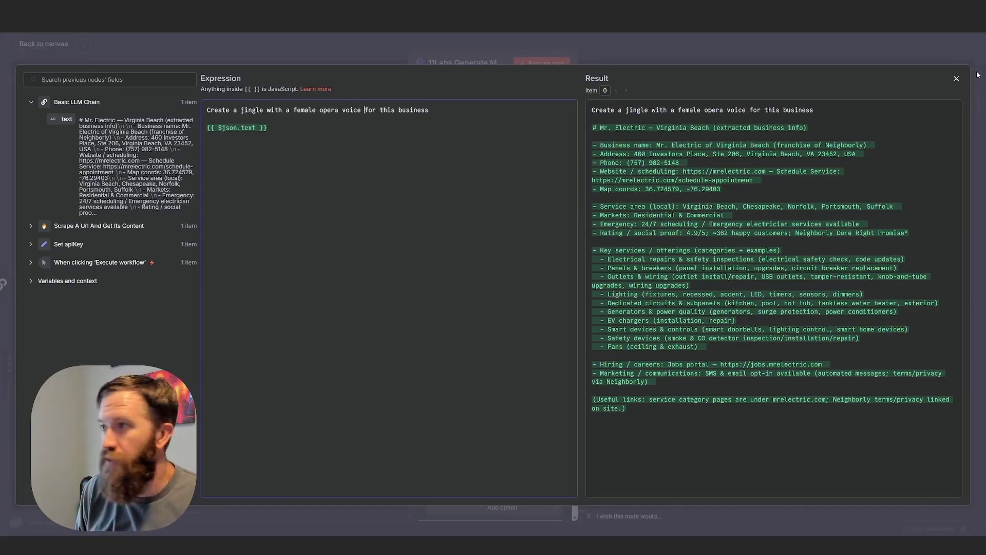
click(957, 78)
Return to the canvas and execute the whole workflow with the revised jingle prompt.
click(28, 44)
click(550, 503)
drag(449, 442, 570, 442)
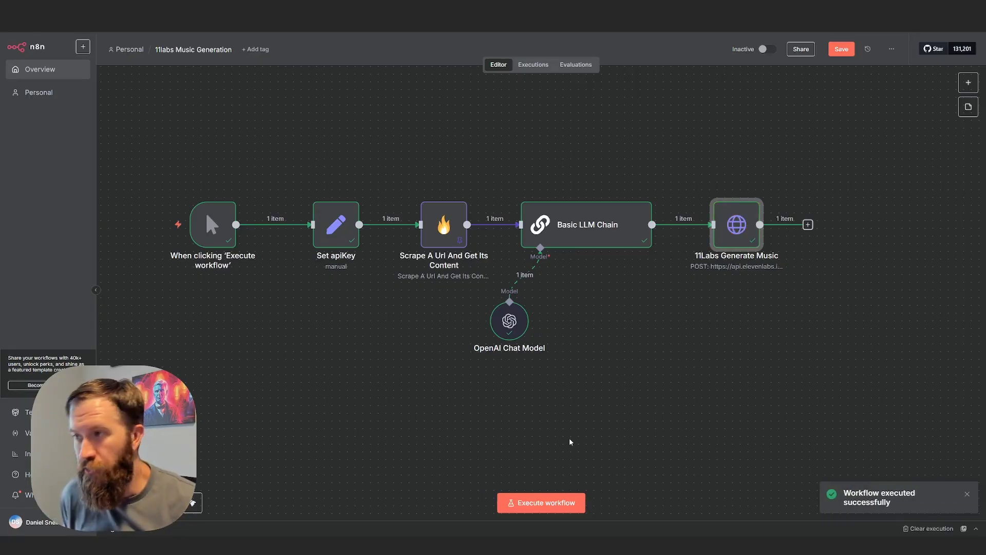
Download the new audio from the 11Labs Generate Music node, listen to it in a maximized Media Player, and close the player.
double_click(736, 224)
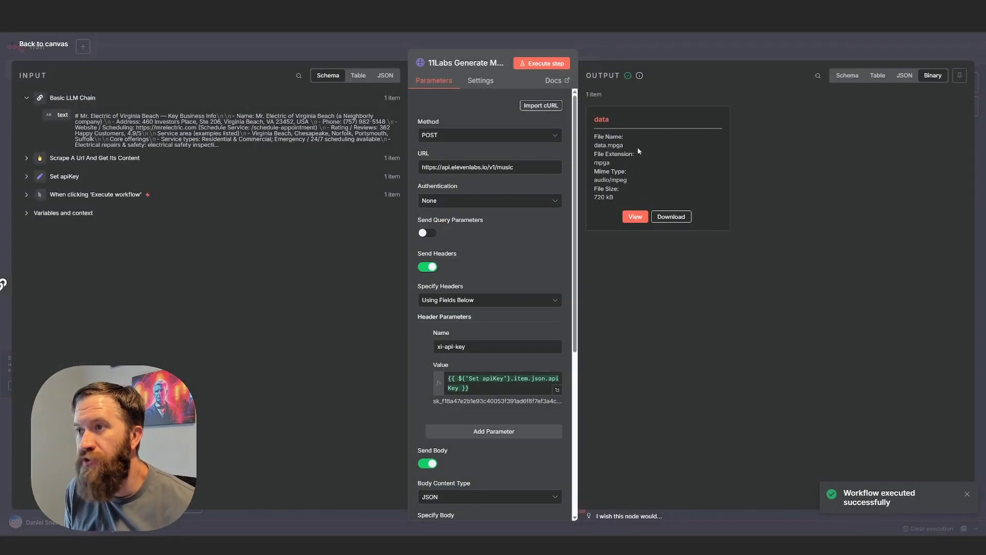
click(671, 216)
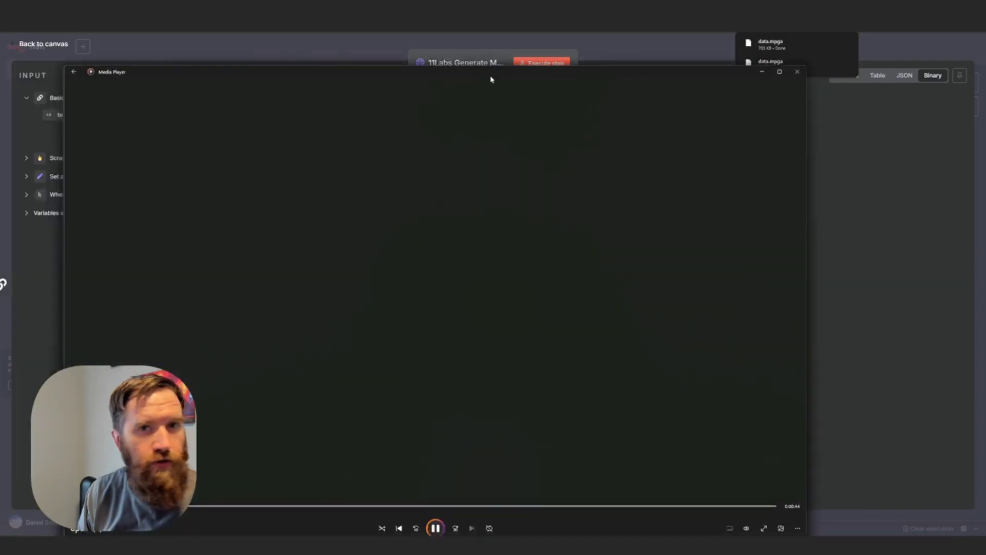
double_click(490, 75)
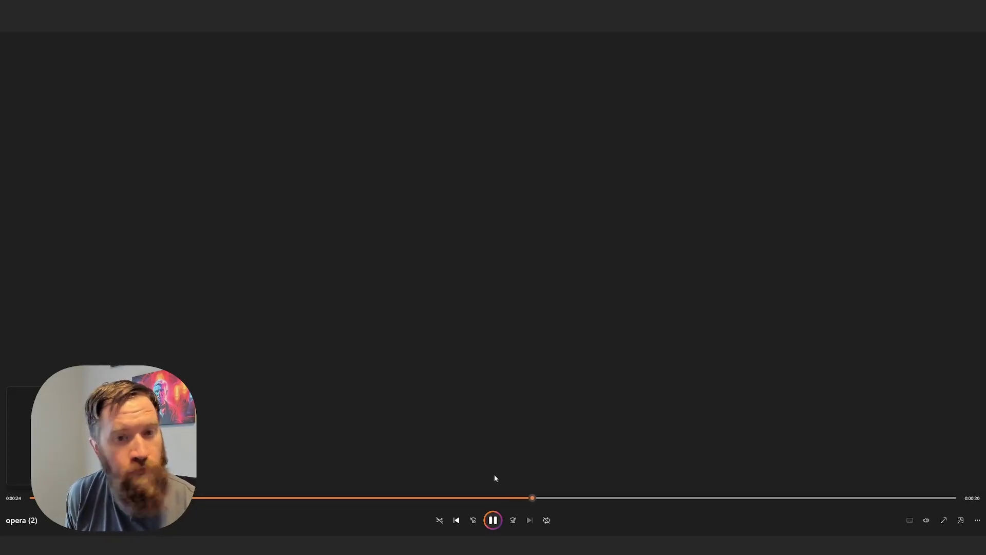
click(499, 522)
key(alt+F4)
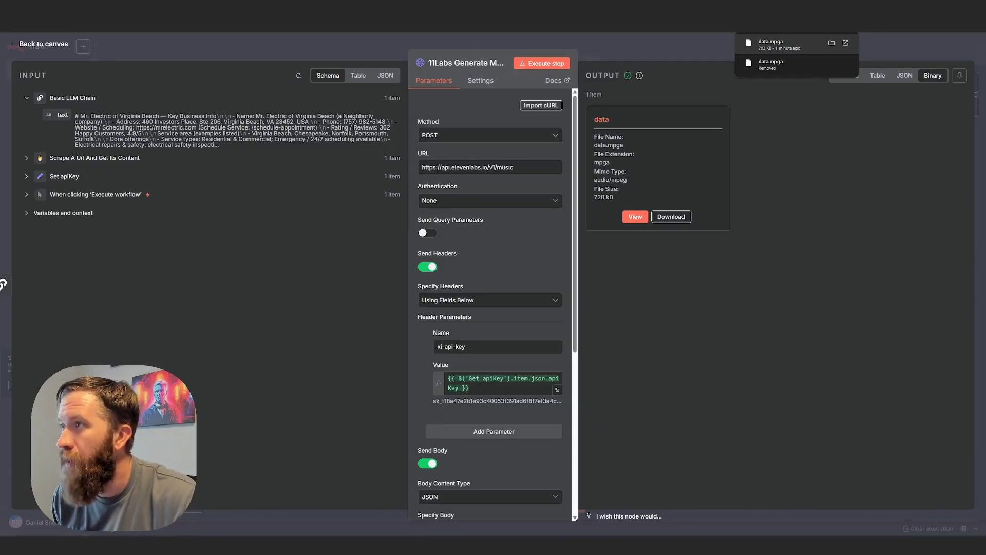
Switch to the ElevenLabs API reference, review the Compose music request parameters and open the Stream music endpoint page.
click(873, 25)
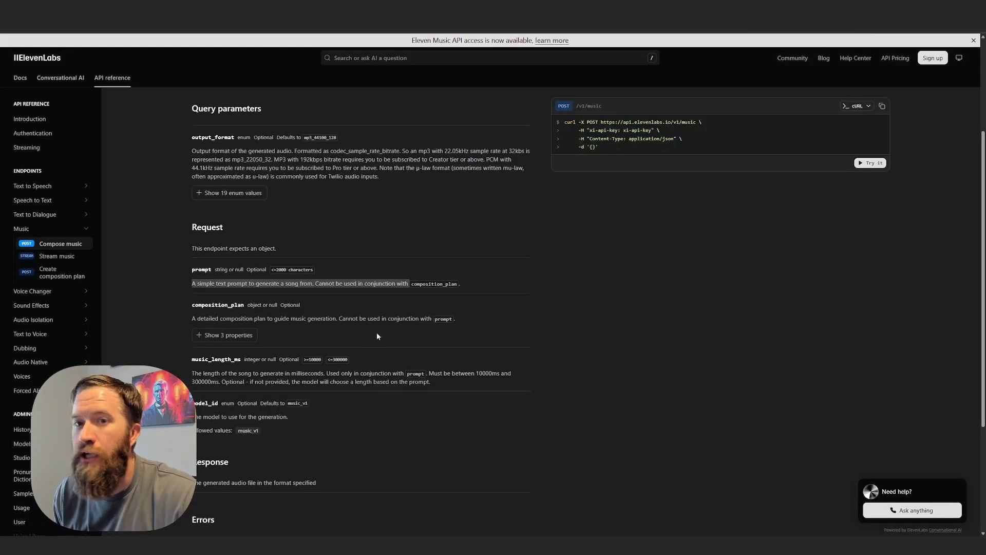
scroll(199, 312, up, 1)
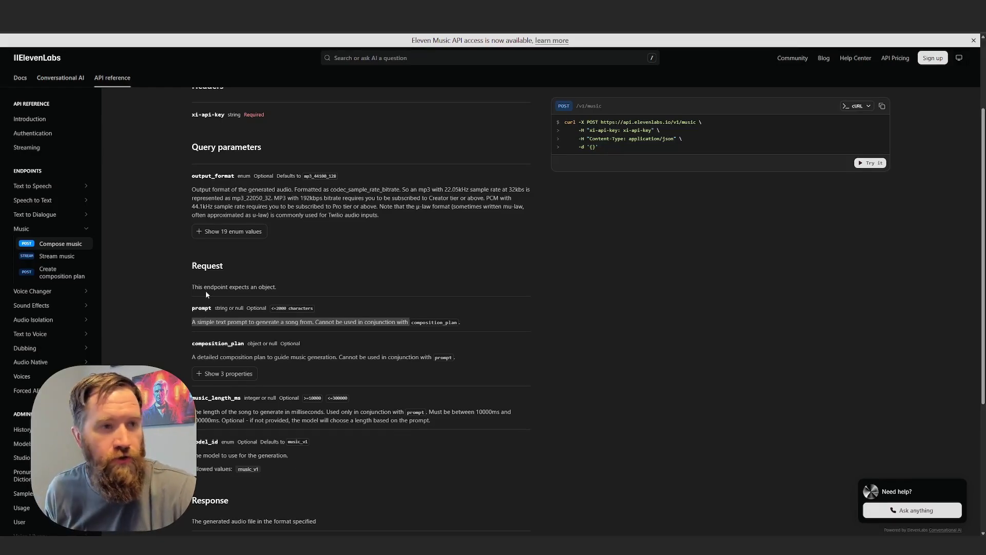
click(69, 258)
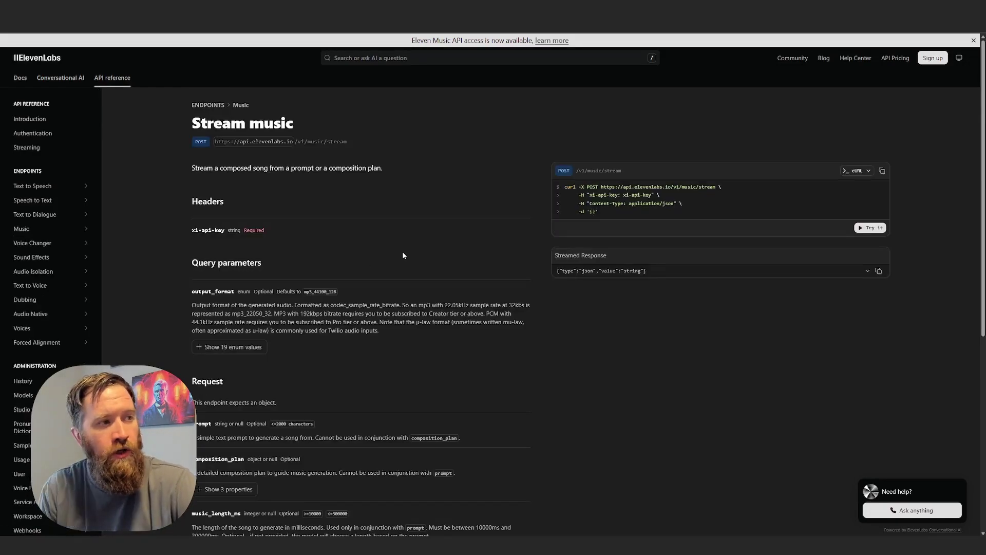